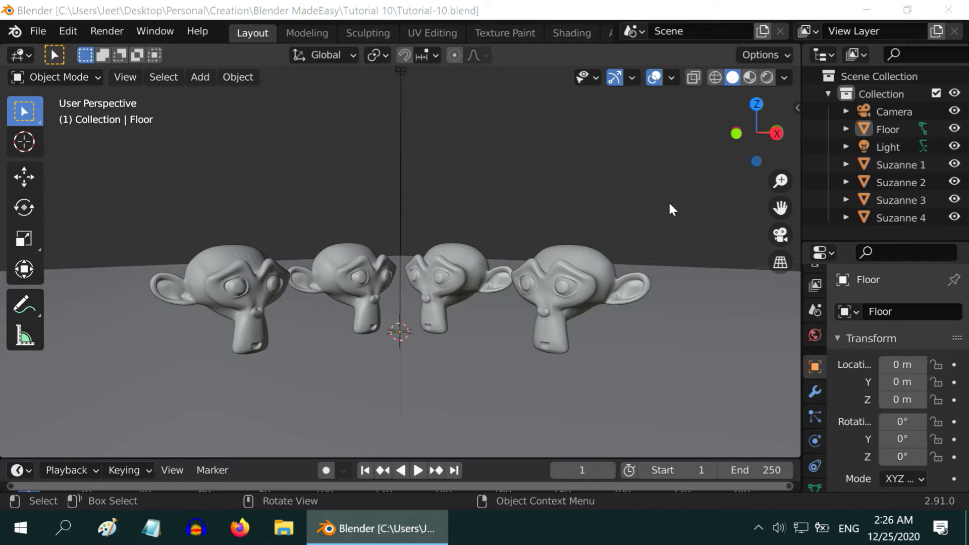
Show the camera's view of the four Suzanne heads in Rendered viewport shading
left_click(766, 77)
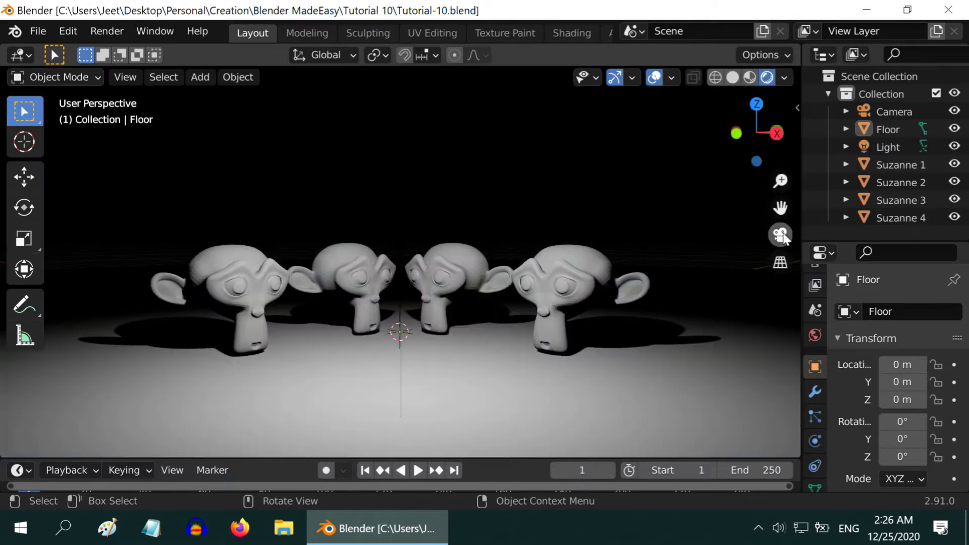
left_click(781, 235)
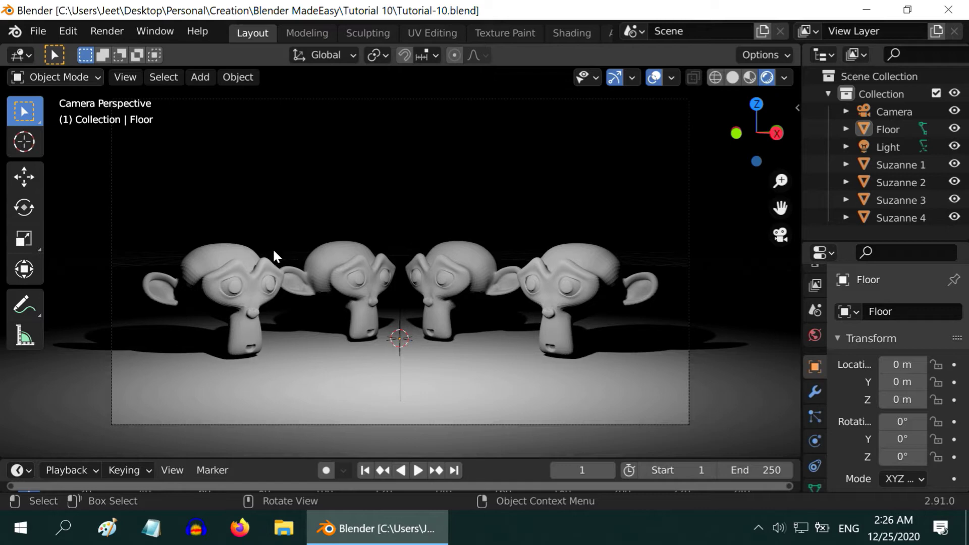
left_click(223, 268)
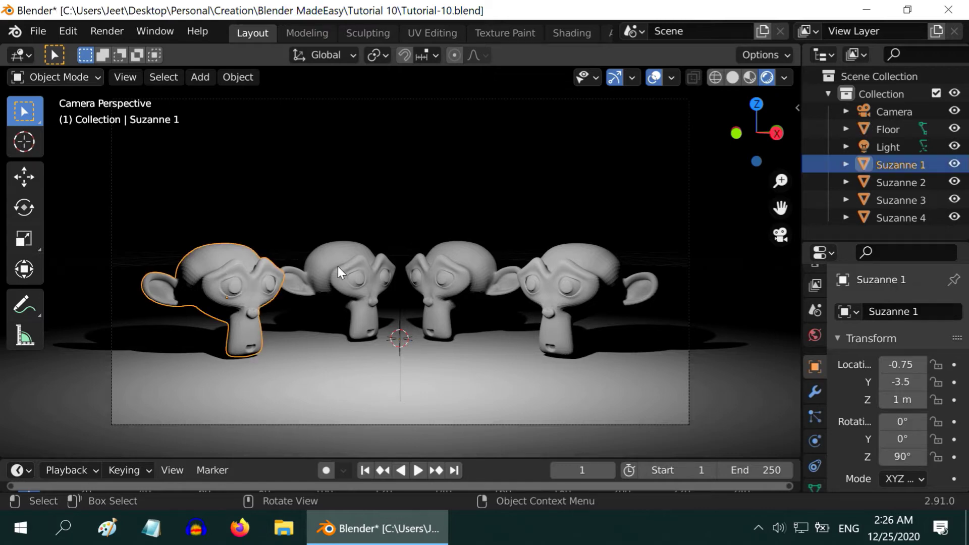
left_click(337, 265)
left_click(244, 271)
left_click(343, 272)
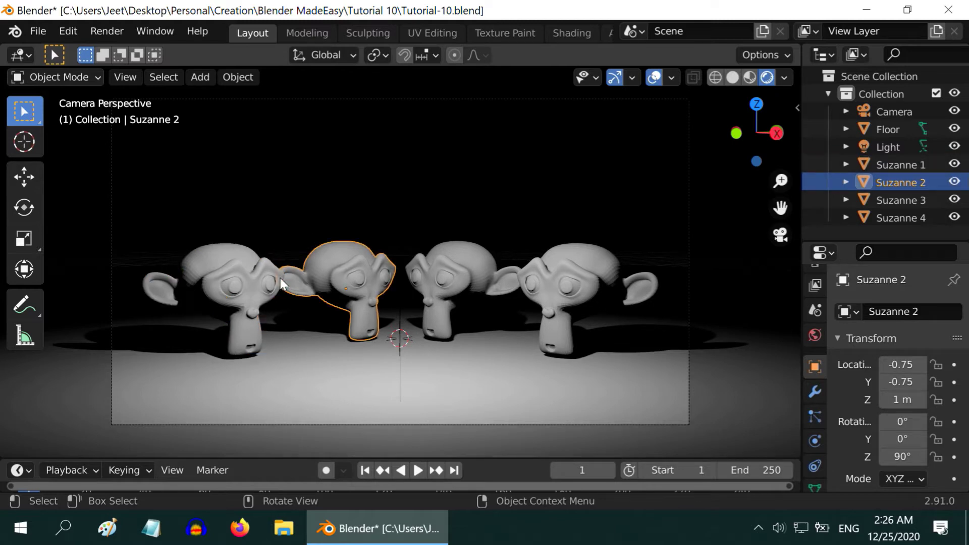
left_click(462, 255)
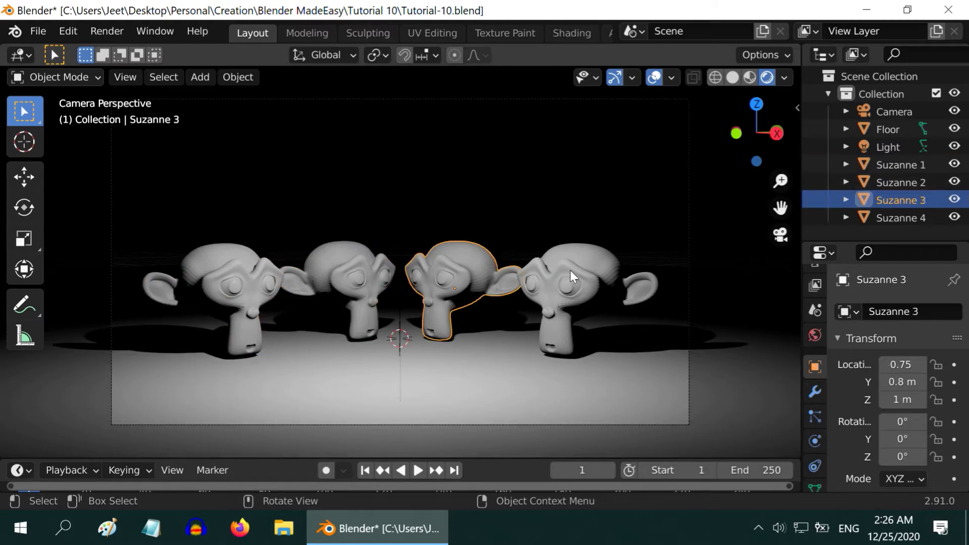
left_click(562, 276)
left_click(468, 267)
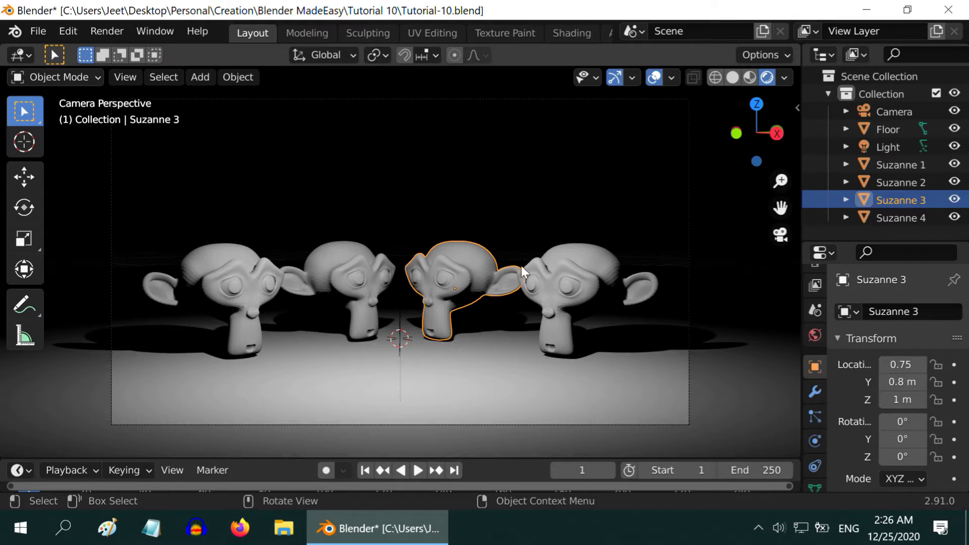
left_click(559, 266)
left_click(243, 267)
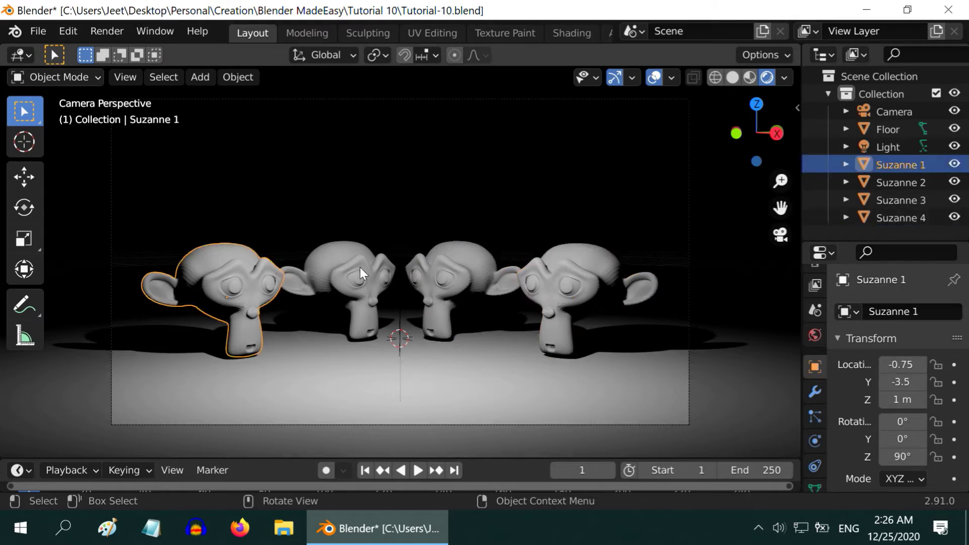
Duplicate the scene's light by copying and pasting it in the outliner
left_click(889, 144)
right_click(890, 144)
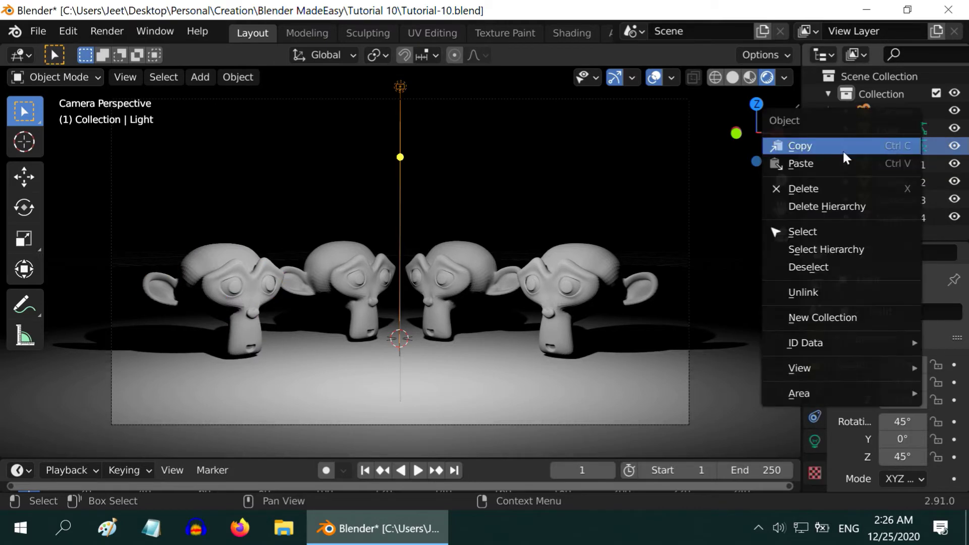
left_click(842, 149)
right_click(889, 147)
left_click(818, 169)
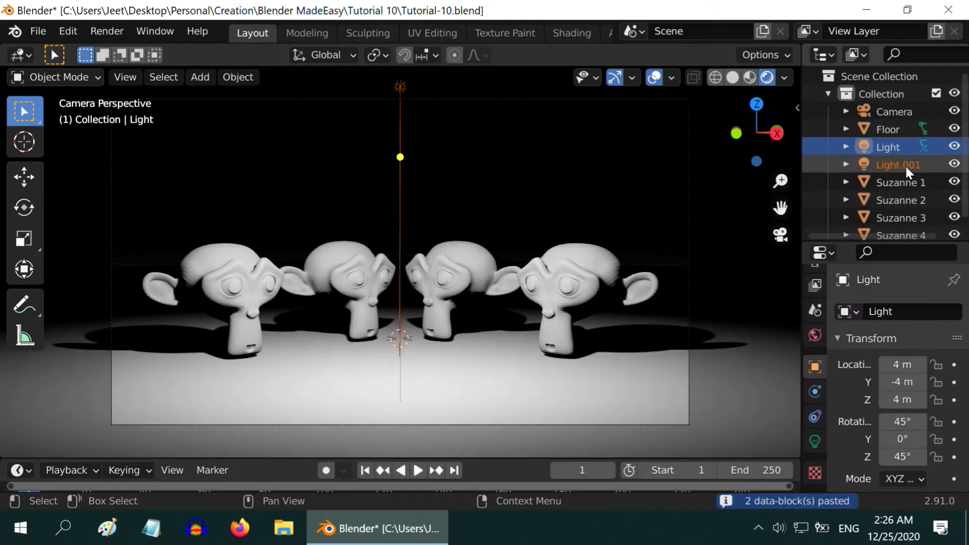
Rename the copied light to Light 2 and the original to Light 1
left_click(903, 162)
double_click(913, 162)
key("BackSpace")
key("BackSpace")
key("BackSpace")
key("BackSpace")
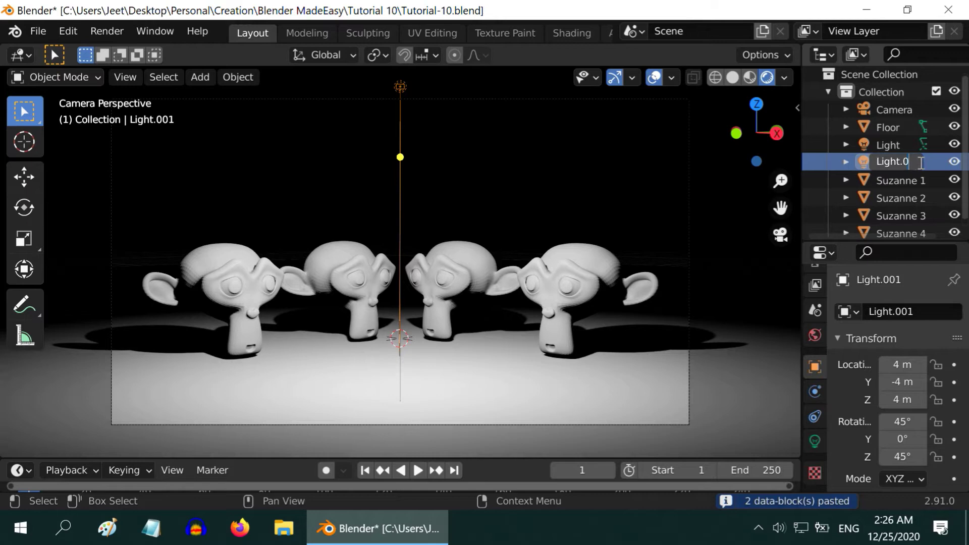
type("2")
key("Return")
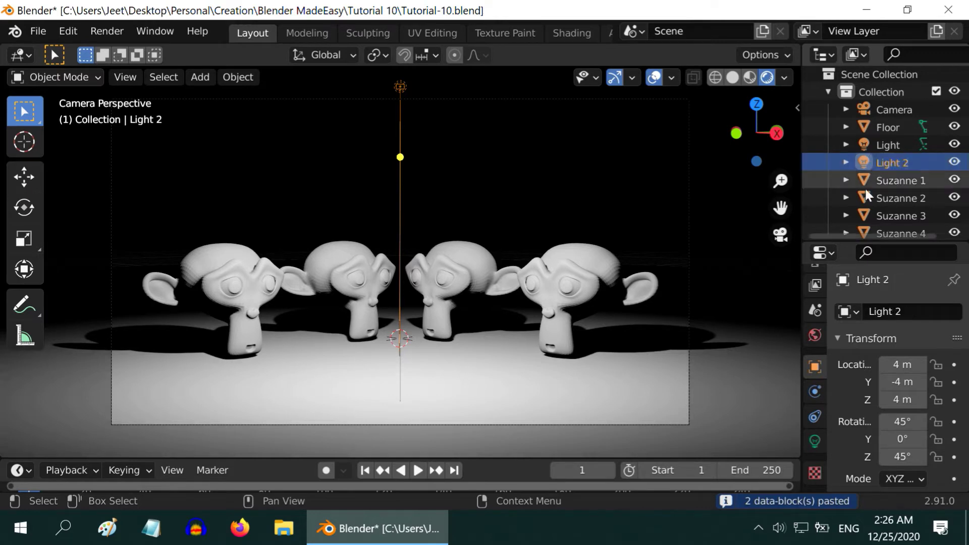
left_click(903, 147)
double_click(904, 145)
key("End")
type("1")
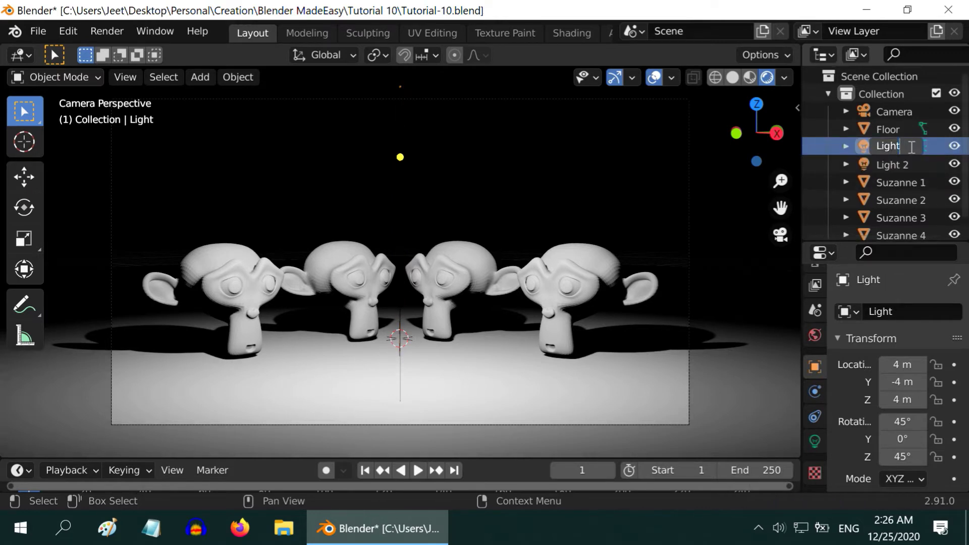
key("Return")
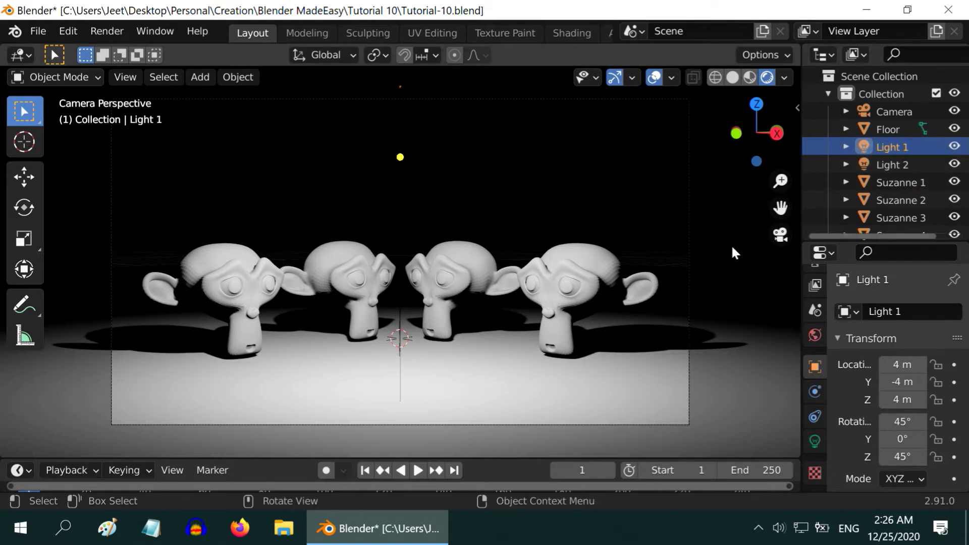
From top view, place Light 1 at 2, -2, 2 m with rotation 0° X and 90° Y
key("KP_7")
scroll(600, 252, "down", 3)
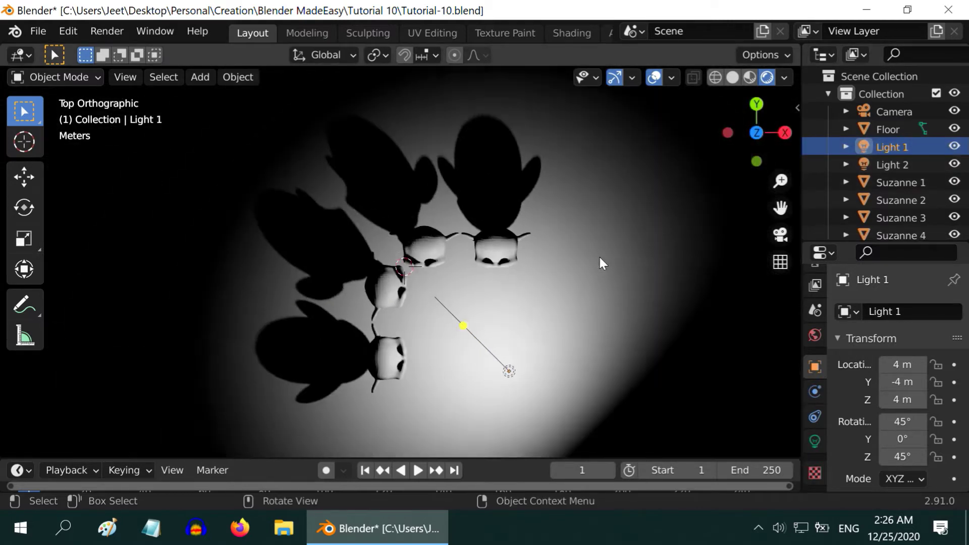
scroll(598, 255, "down", 1)
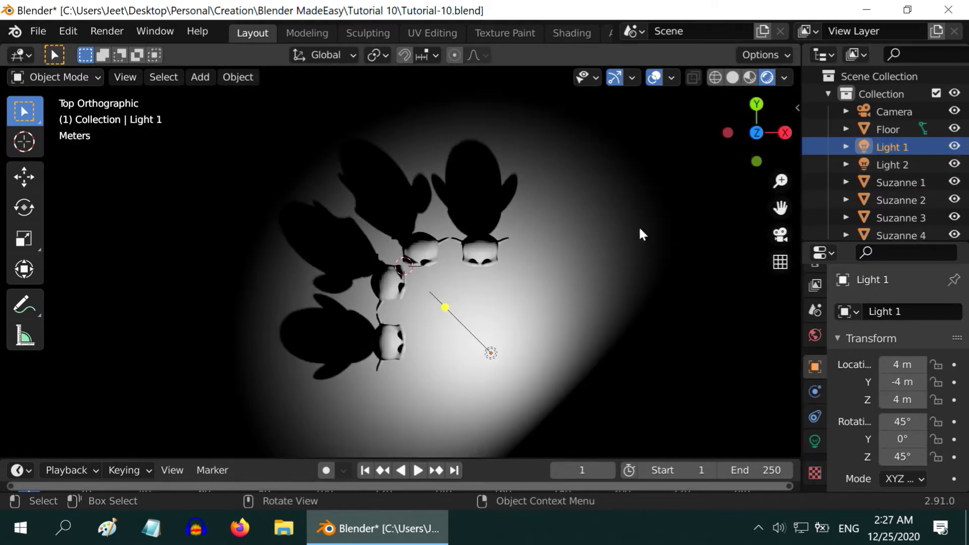
left_click(894, 371)
type("2")
key("Return")
left_click(903, 382)
type("-2")
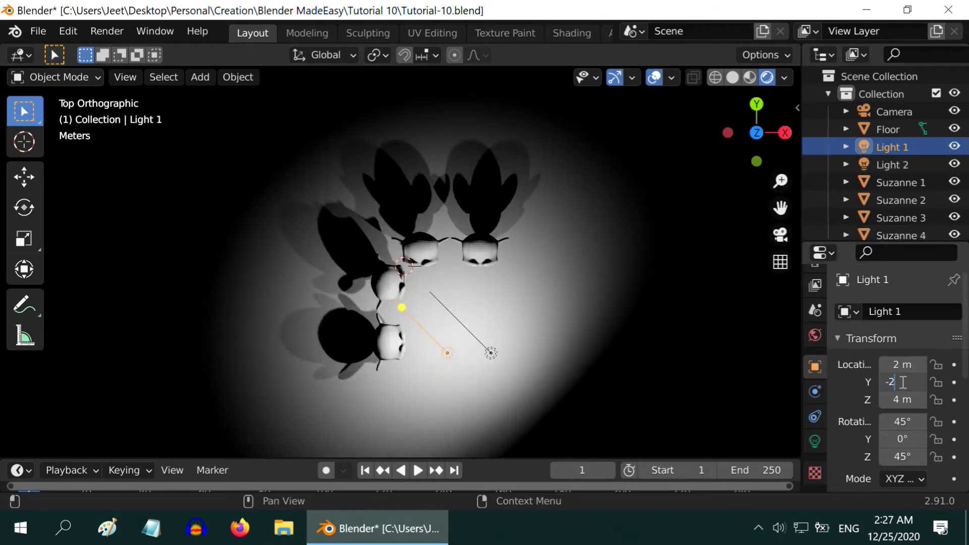
left_click(903, 400)
type("2")
left_click(902, 421)
type("0")
left_click(906, 439)
type("9")
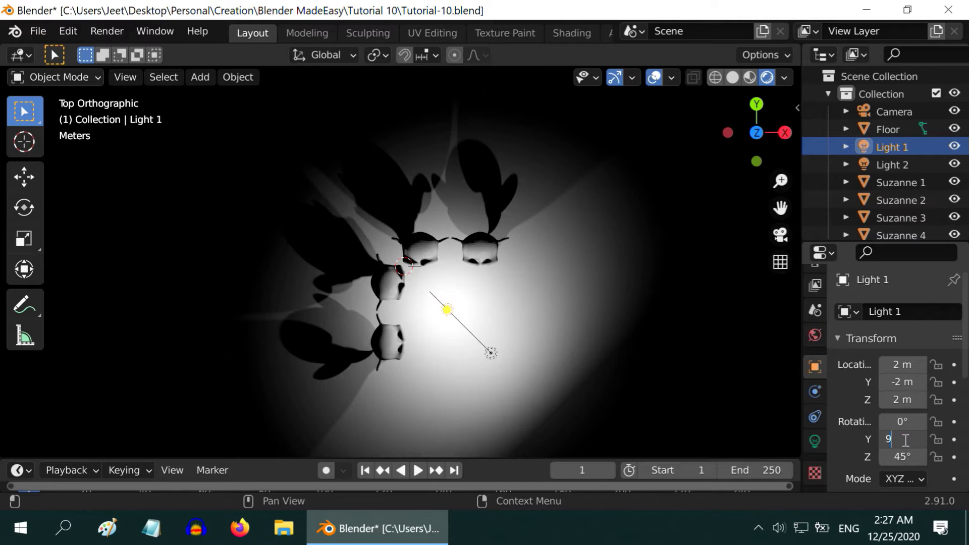
type("0")
key("Return")
Place Light 2 at 2, -2, 2 m rotated 90° about X, then return to camera view
left_click(891, 165)
left_click(903, 365)
type("2")
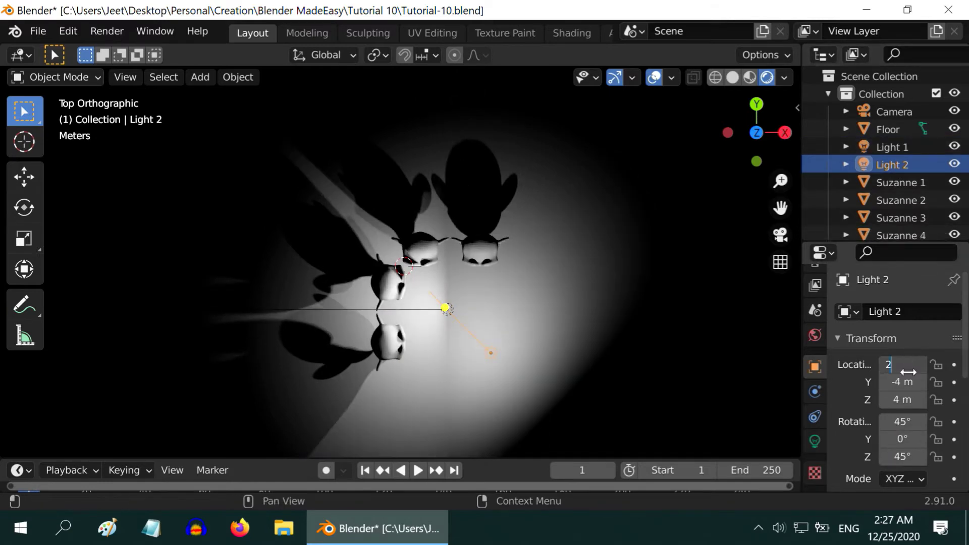
left_click(902, 381)
type("-2")
key("Return")
left_click(903, 399)
type("2")
key("Return")
left_click(906, 421)
type("9")
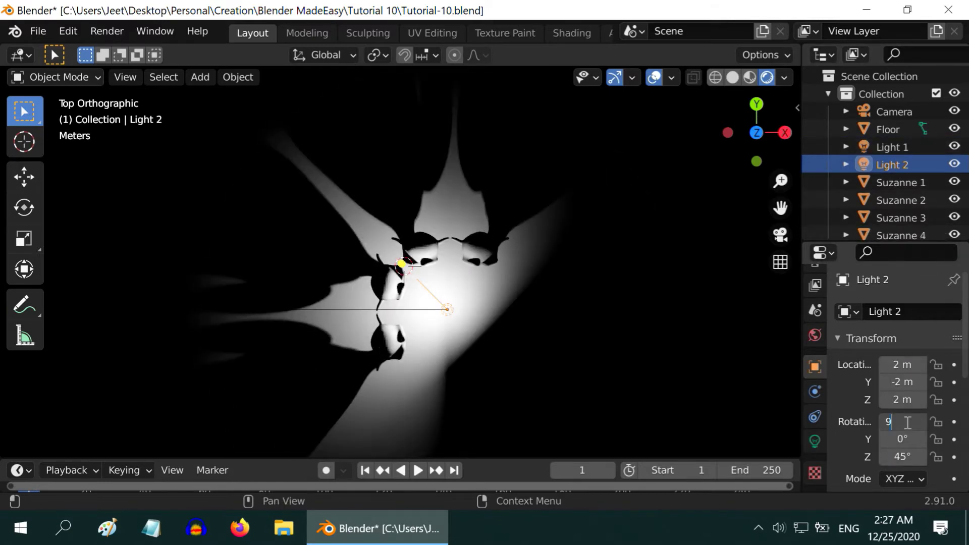
type("0")
key("Return")
left_click(903, 456)
type("0")
key("Return")
left_click(779, 234)
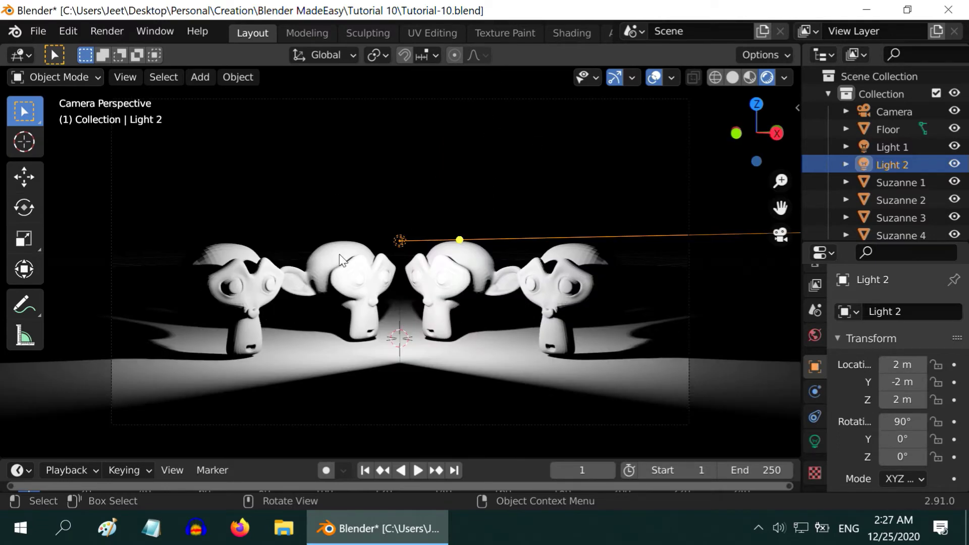
Color Light 1 red and Light 2 green in the Light properties
left_click(898, 144)
left_click(815, 440)
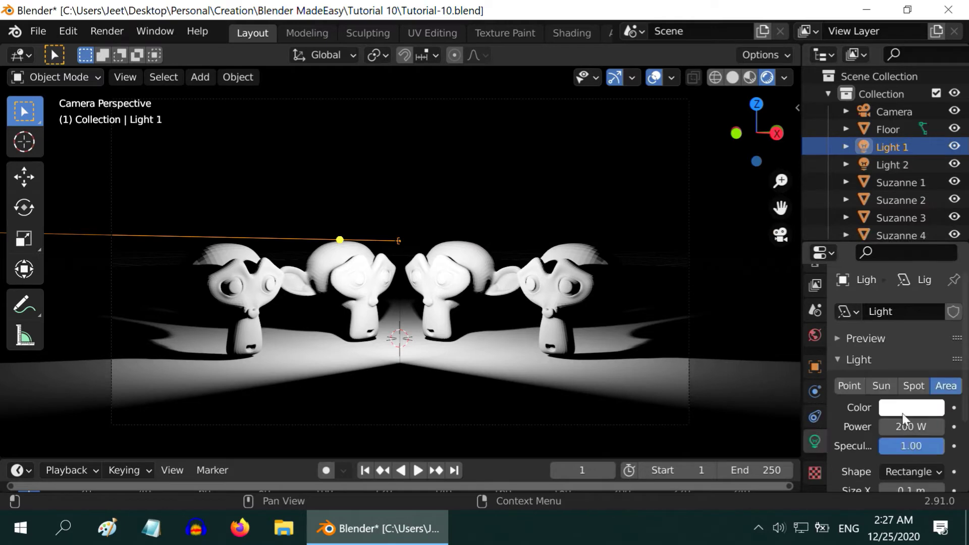
left_click(906, 410)
left_click(851, 298)
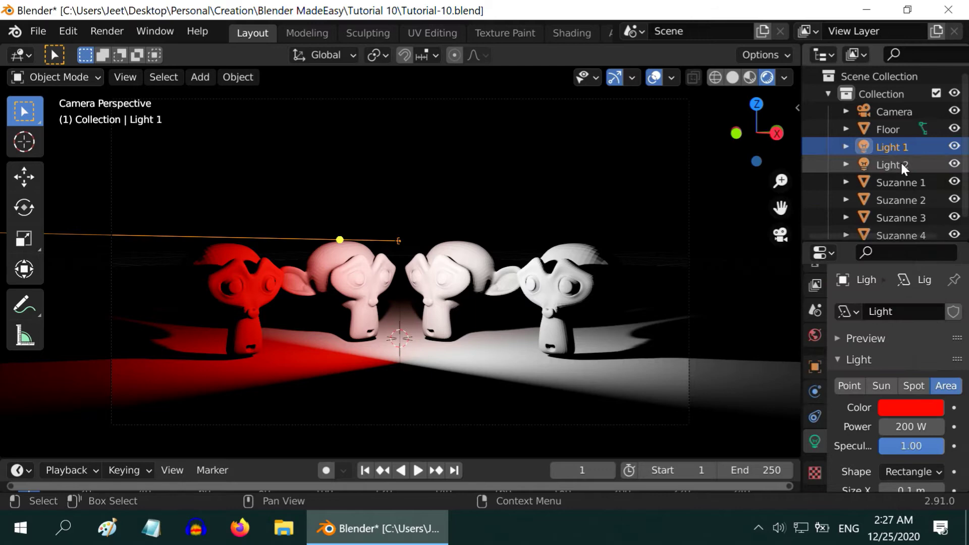
left_click(900, 162)
left_click(911, 407)
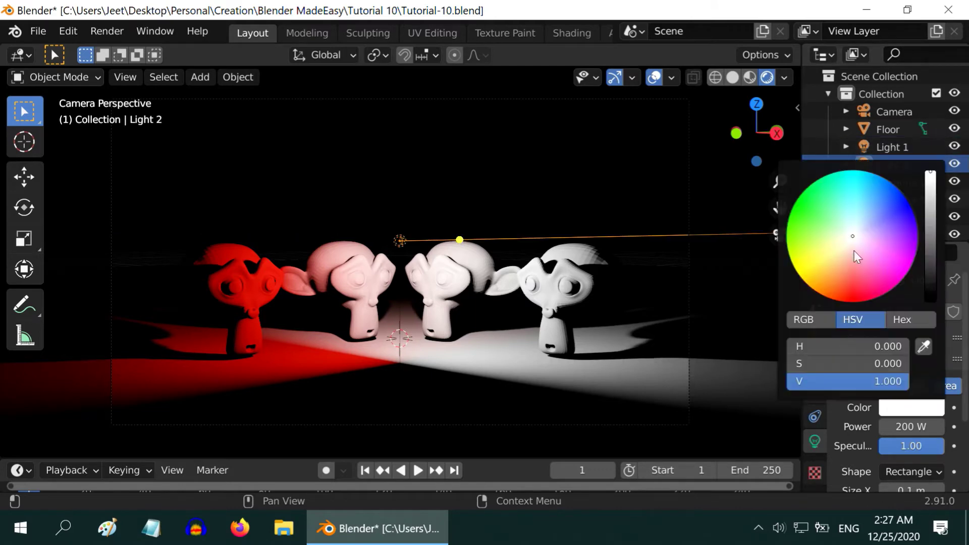
left_click(826, 186)
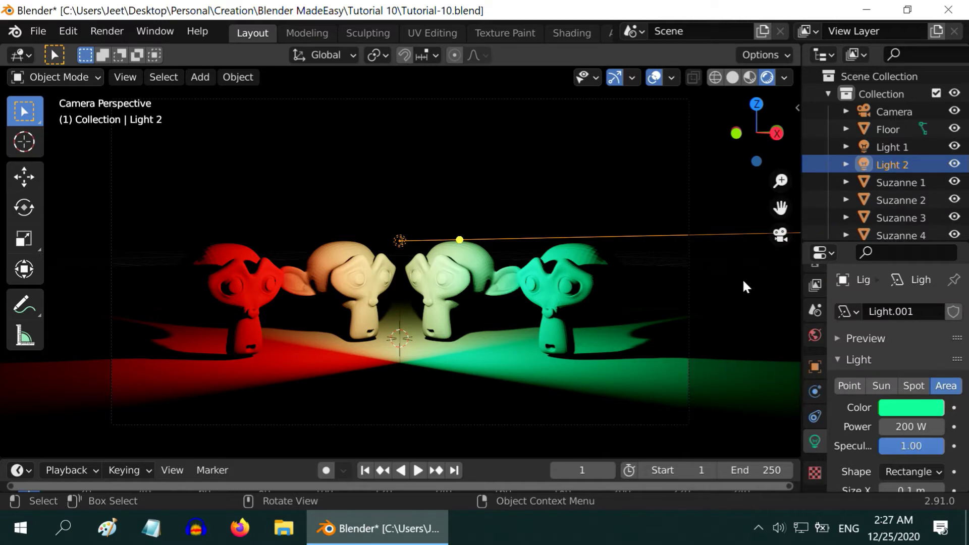
left_click(954, 164)
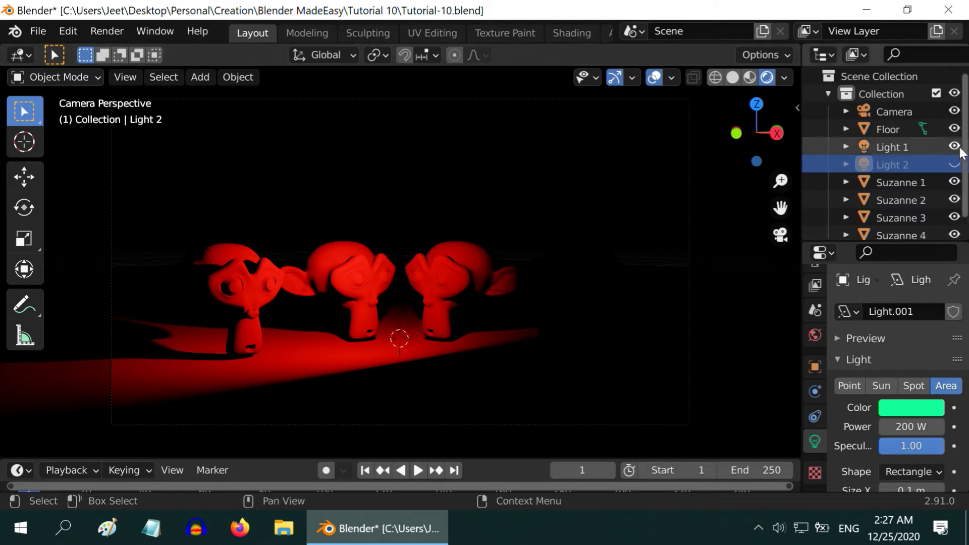
left_click(954, 164)
left_click(953, 147)
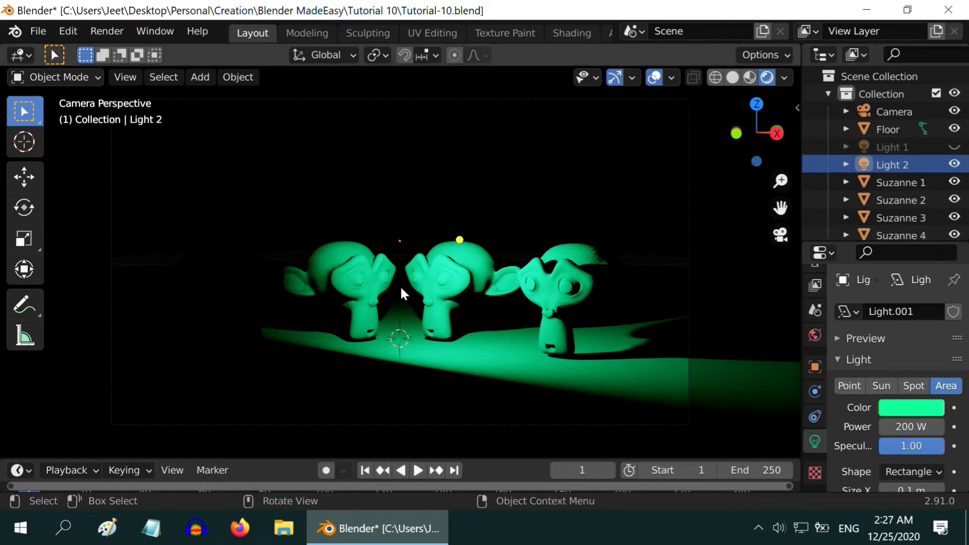
left_click(954, 147)
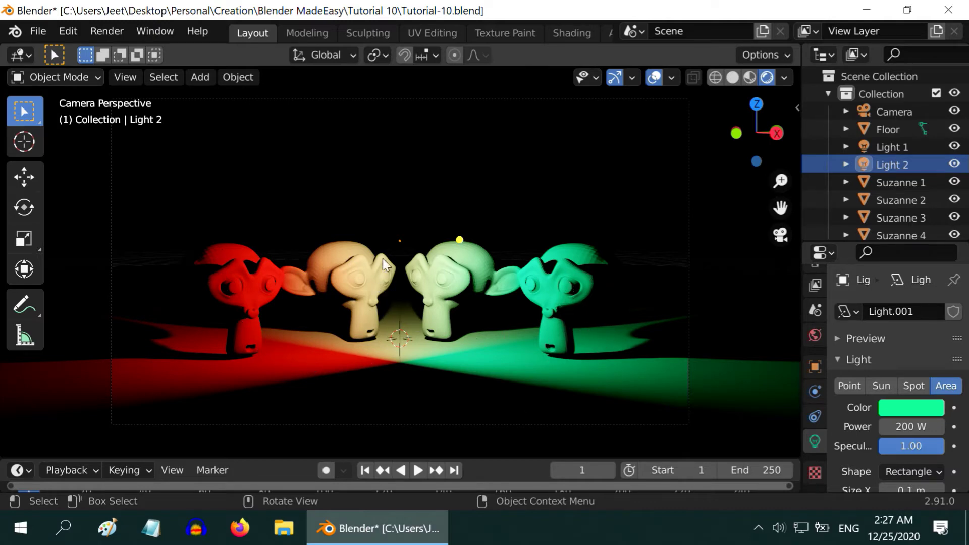
scroll(396, 289, "up", 1)
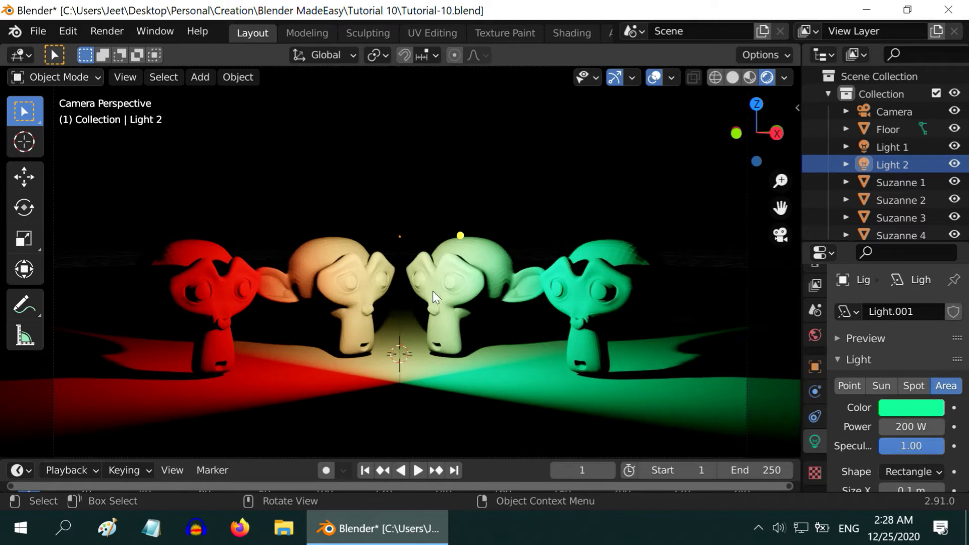
scroll(438, 304, "down", 1)
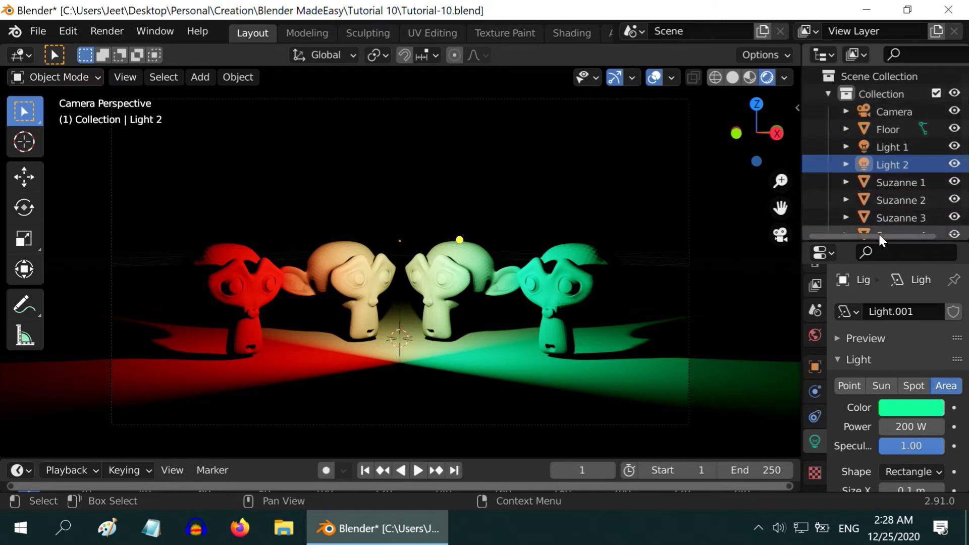
Create Collection 2 and move Light 2, Suzanne 3 and Suzanne 4 into it
left_click_drag(880, 243, 877, 314)
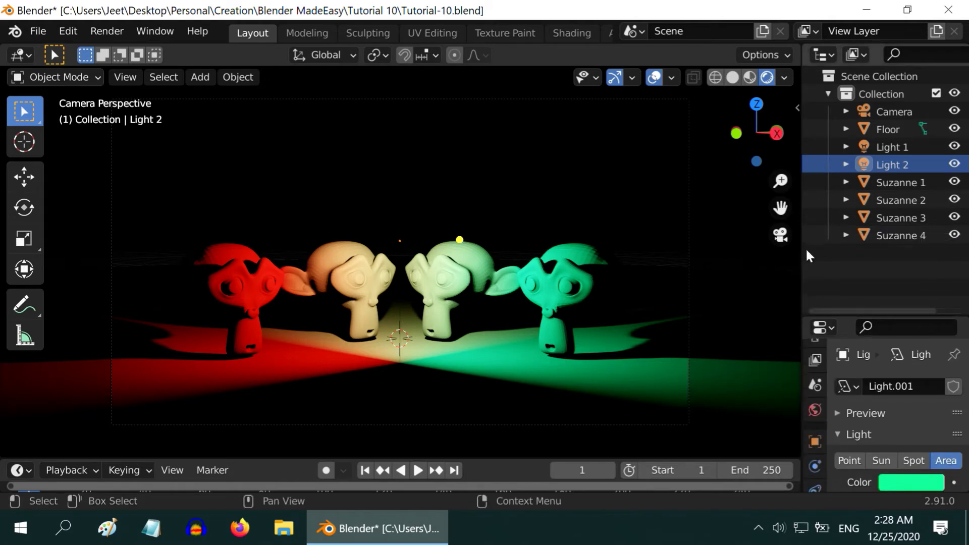
left_click_drag(802, 252, 705, 264)
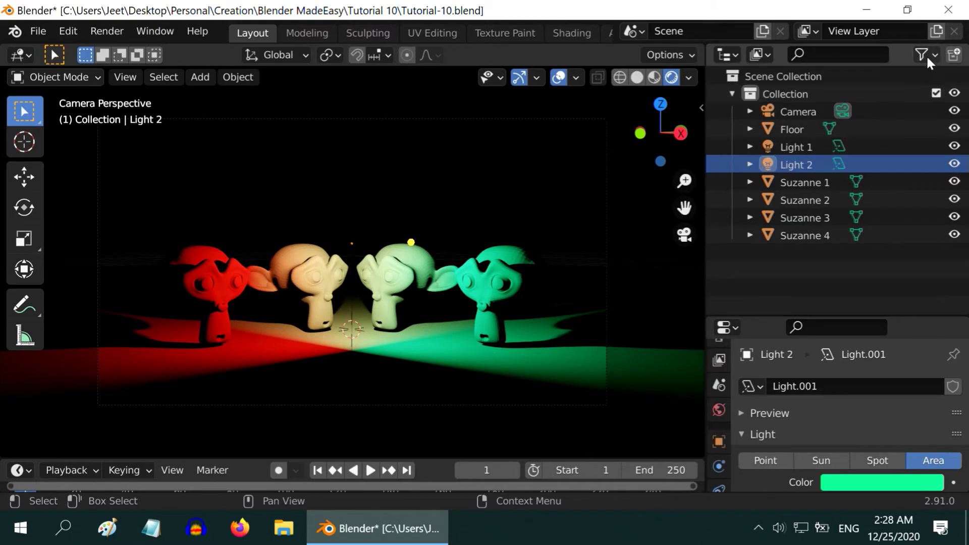
left_click(953, 55)
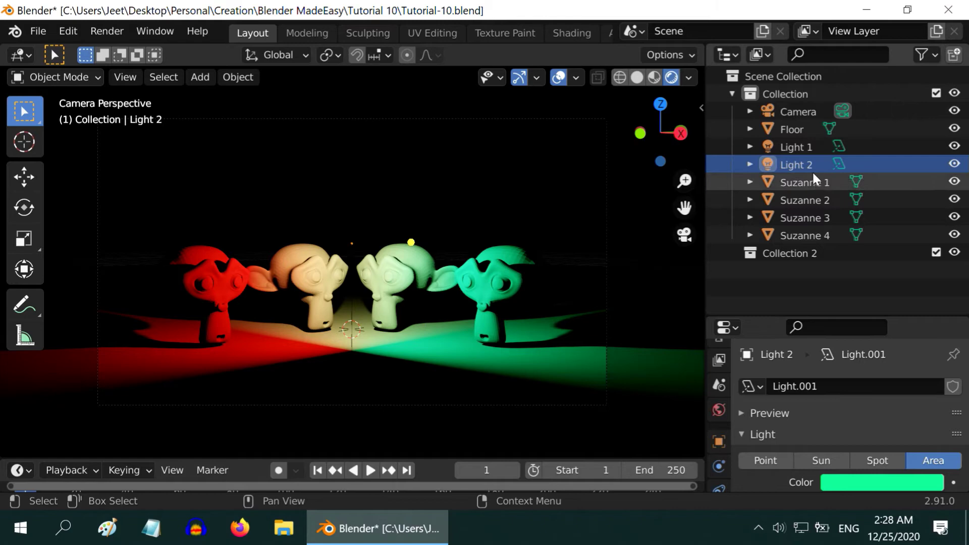
left_click_drag(805, 164, 790, 258)
left_click_drag(815, 200, 794, 248)
left_click_drag(815, 198, 807, 243)
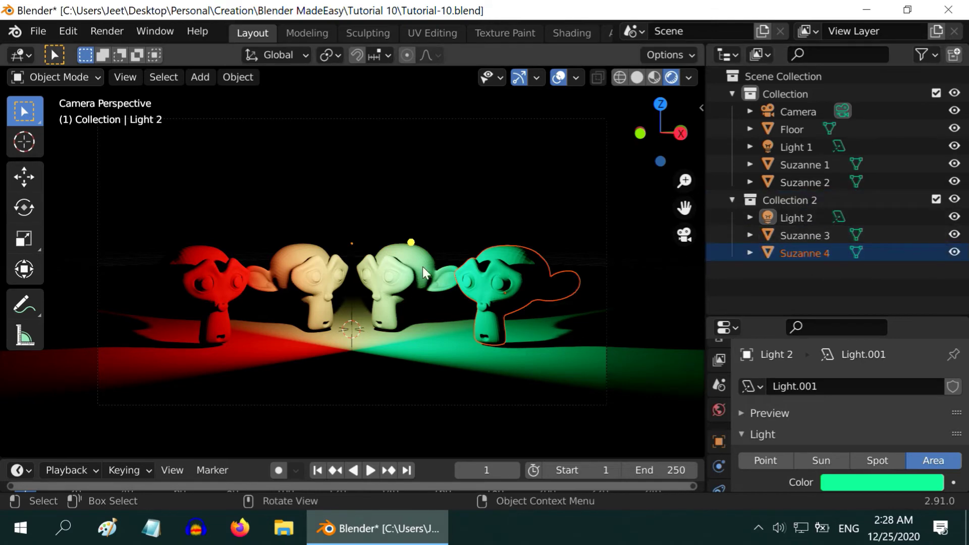
Rename the original Collection to Collection 1
left_click(800, 94)
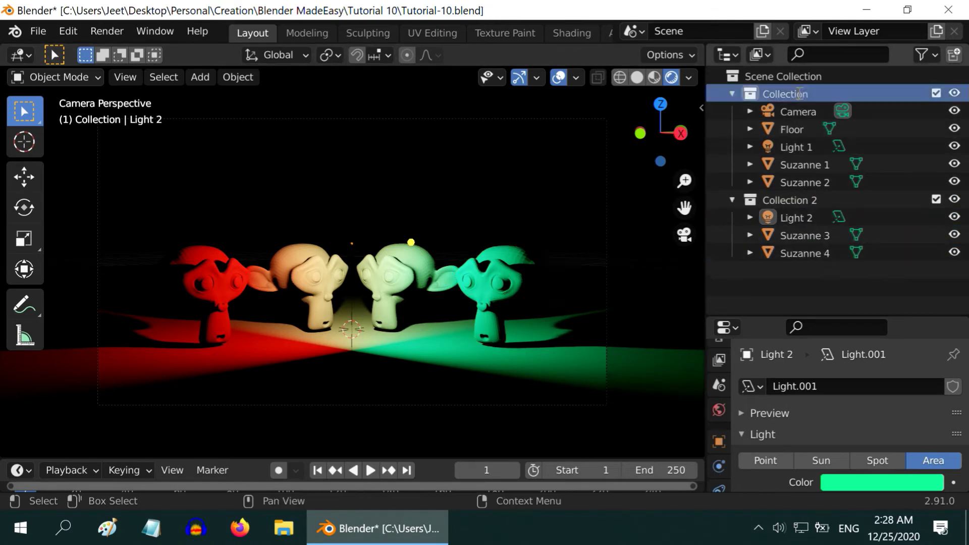
double_click(799, 94)
key("End")
type("1")
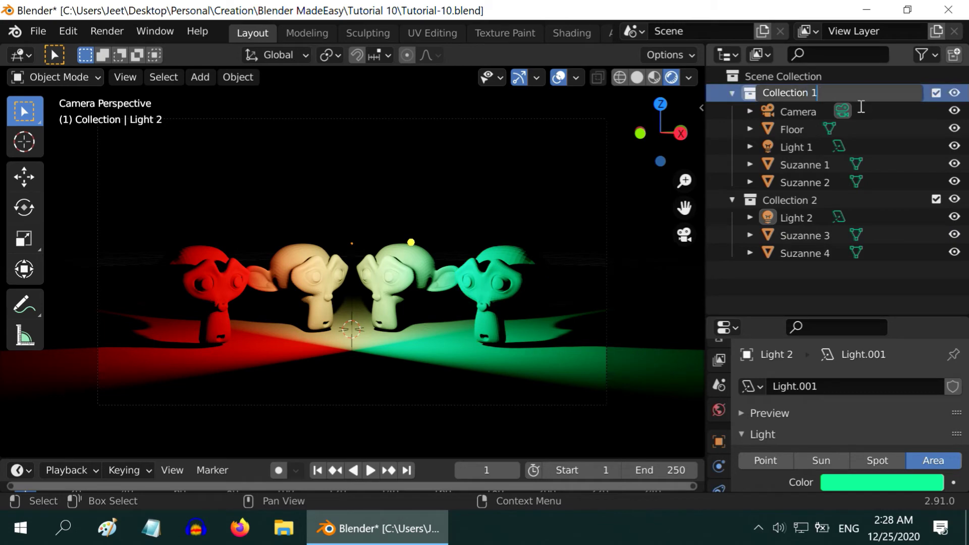
key("Return")
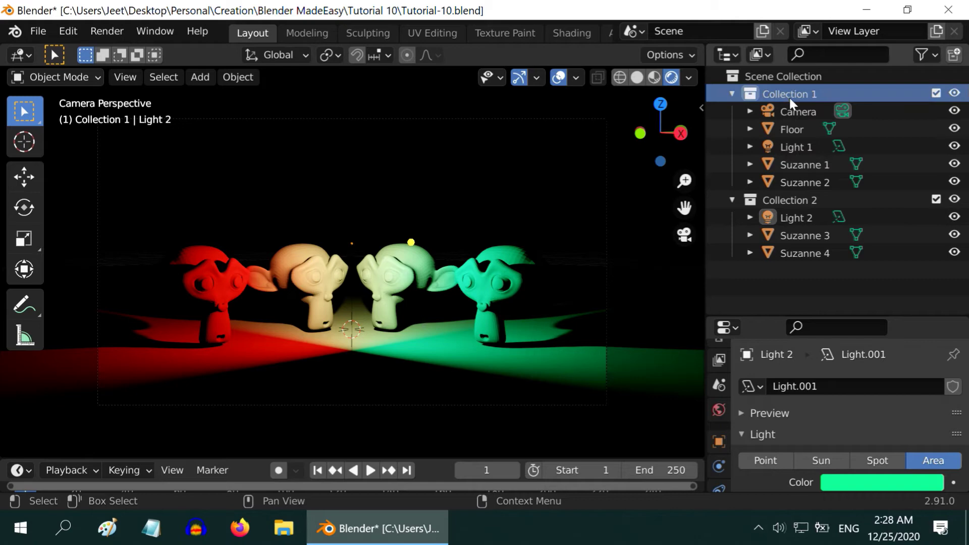
Move the Camera and Floor out to the Scene Collection level
left_click_drag(796, 109, 778, 283)
left_click(797, 111)
left_click_drag(792, 112, 769, 292)
left_click(769, 294)
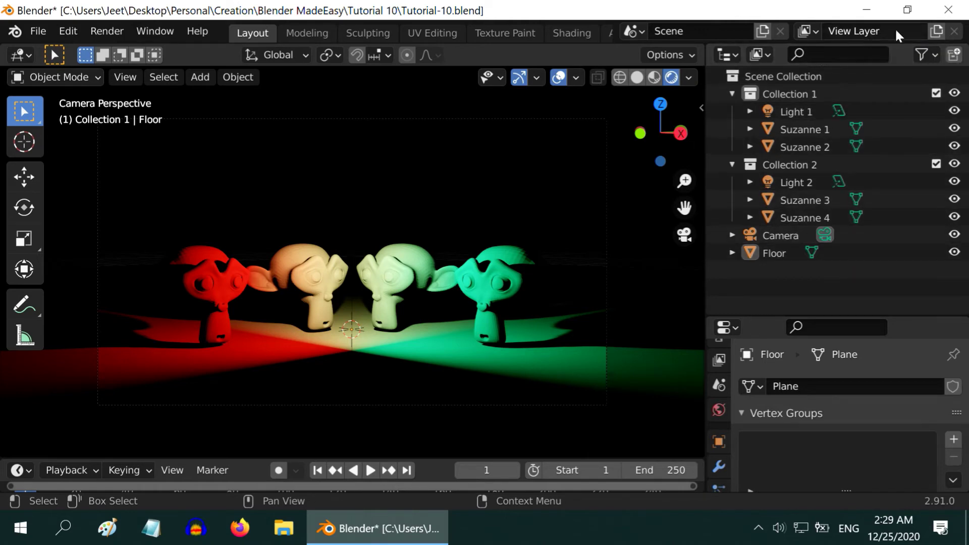
Add a new view layer named View Layer 2
left_click(936, 31)
left_click(842, 66)
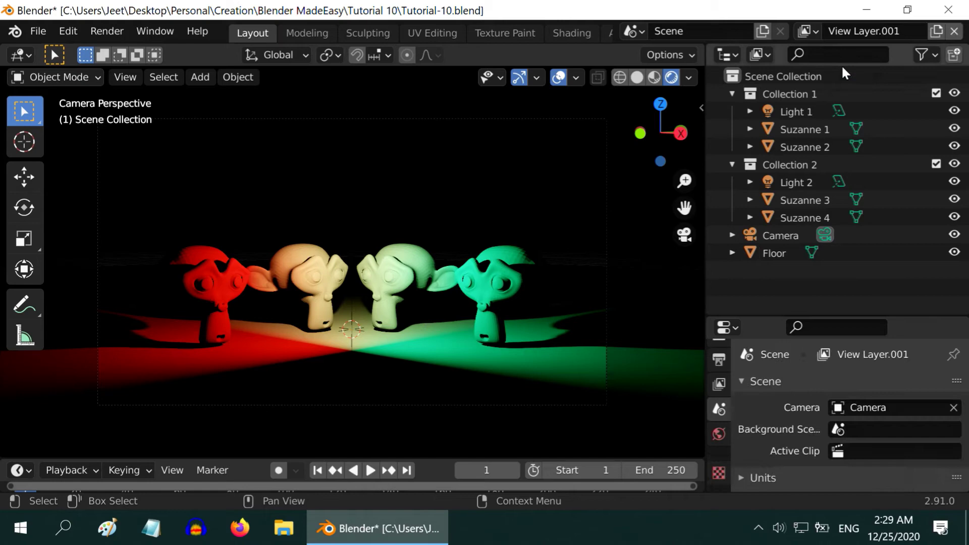
left_click(887, 31)
key("End")
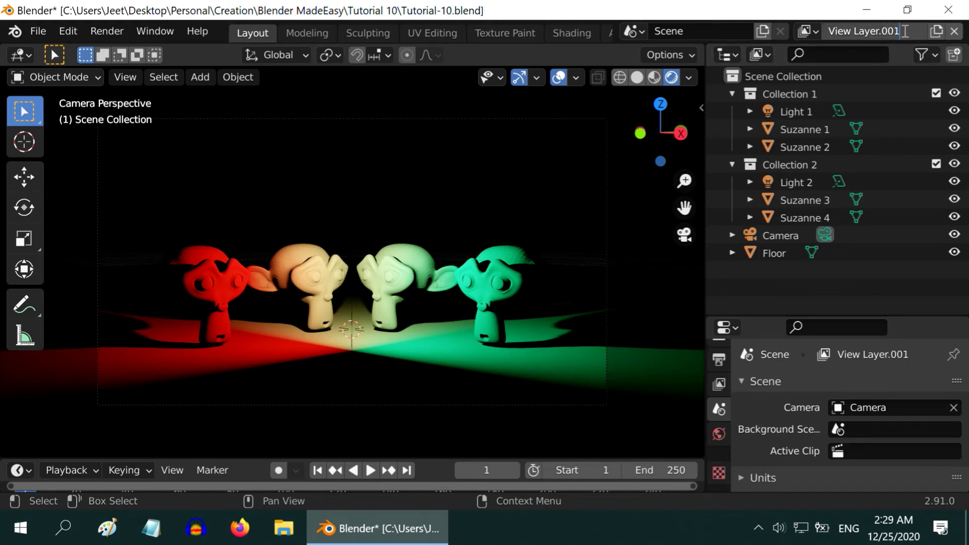
key("BackSpace")
key("BackSpace")
key("BackSpace")
key("BackSpace")
type("2")
key("Return")
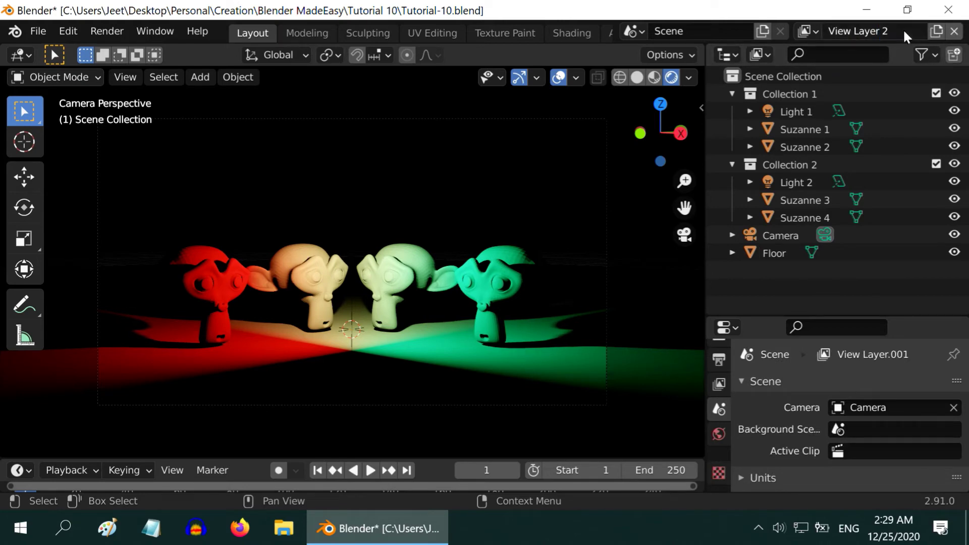
Switch back to the original view layer and rename it View Layer 1
left_click(811, 31)
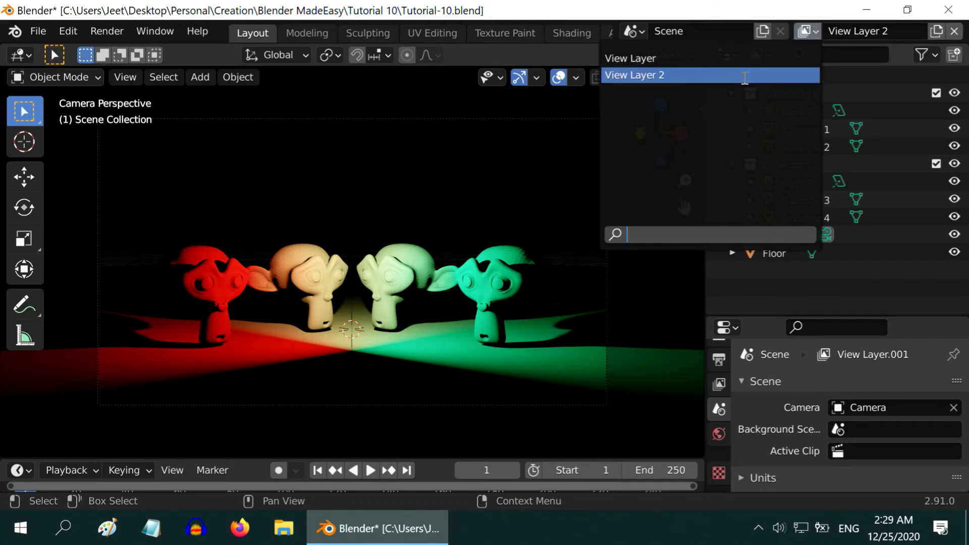
left_click(746, 60)
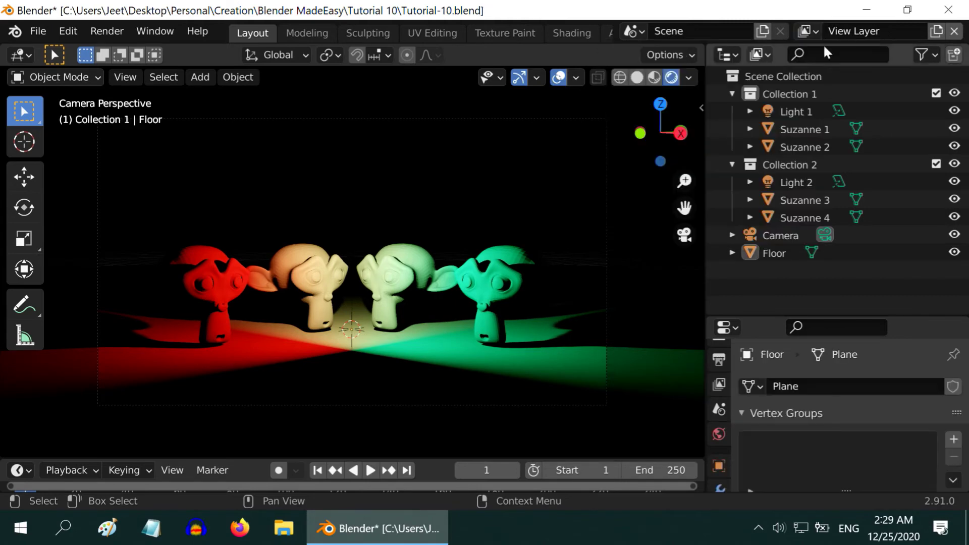
double_click(871, 32)
type("1")
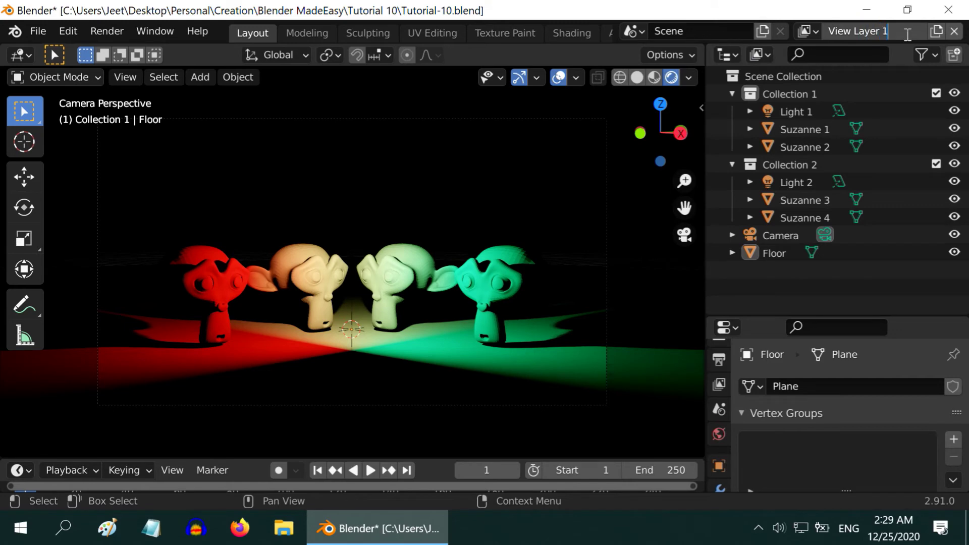
key("Return")
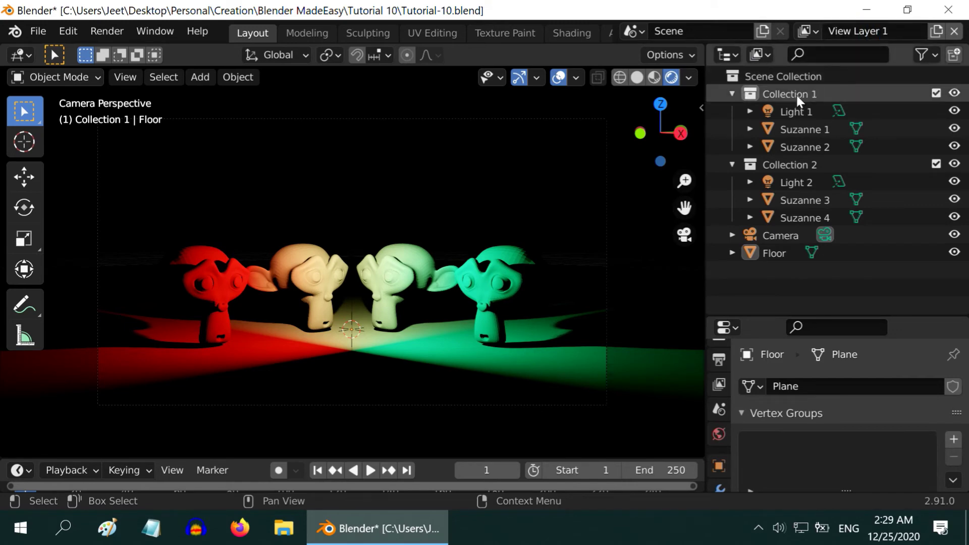
Exclude Collection 2 from View Layer 1 and Collection 1 from View Layer 2
left_click(935, 164)
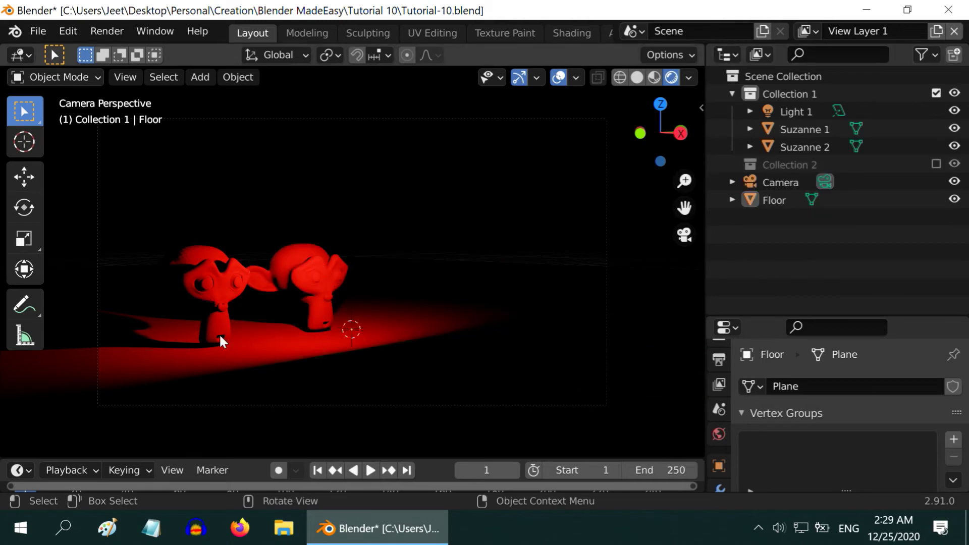
left_click(807, 31)
left_click(742, 75)
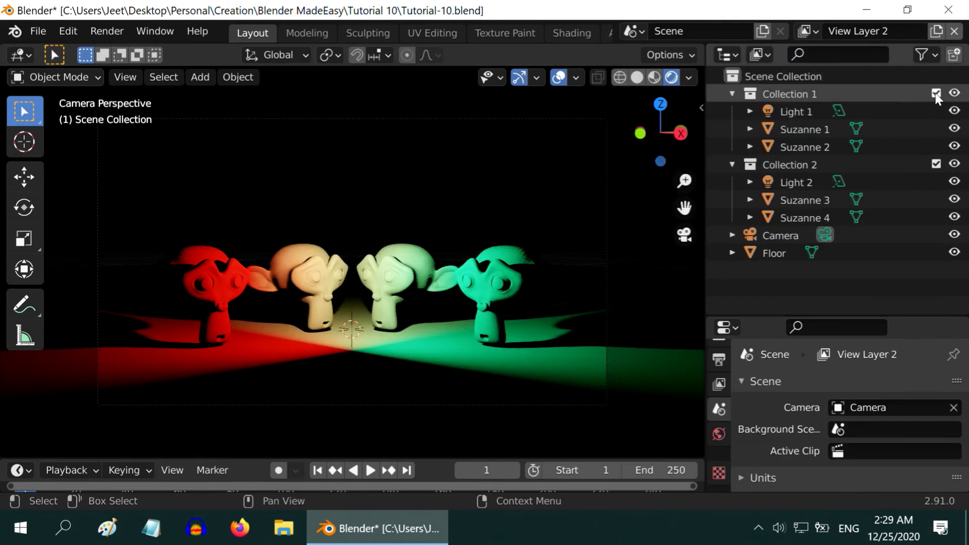
left_click(936, 94)
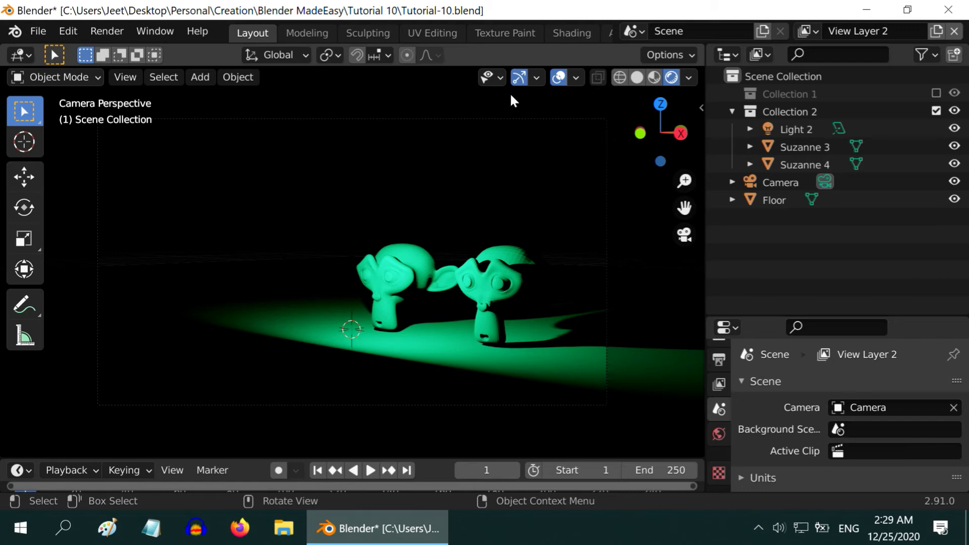
Render a test image from the Render menu and close the render window
left_click(113, 31)
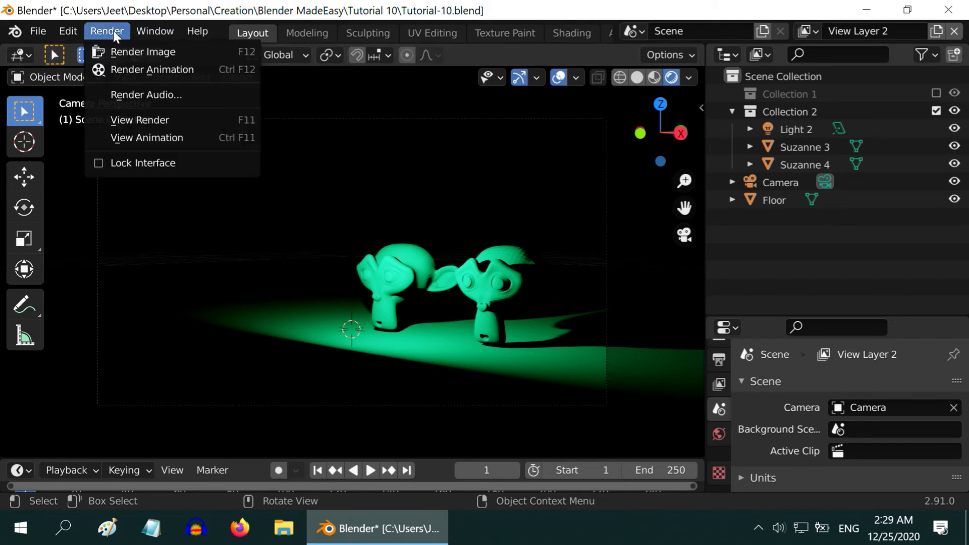
left_click(131, 52)
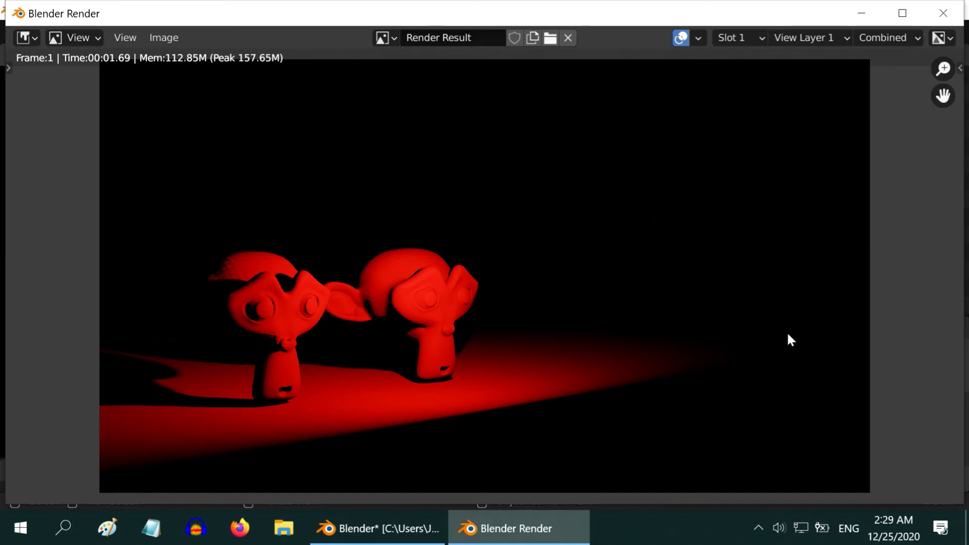
left_click(943, 13)
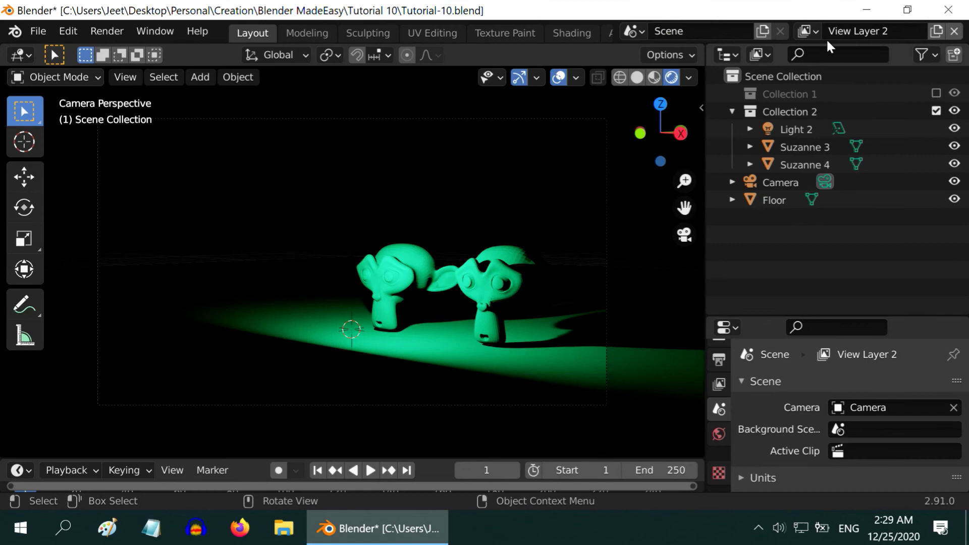
Make View Layer 1 the active view layer
left_click(806, 31)
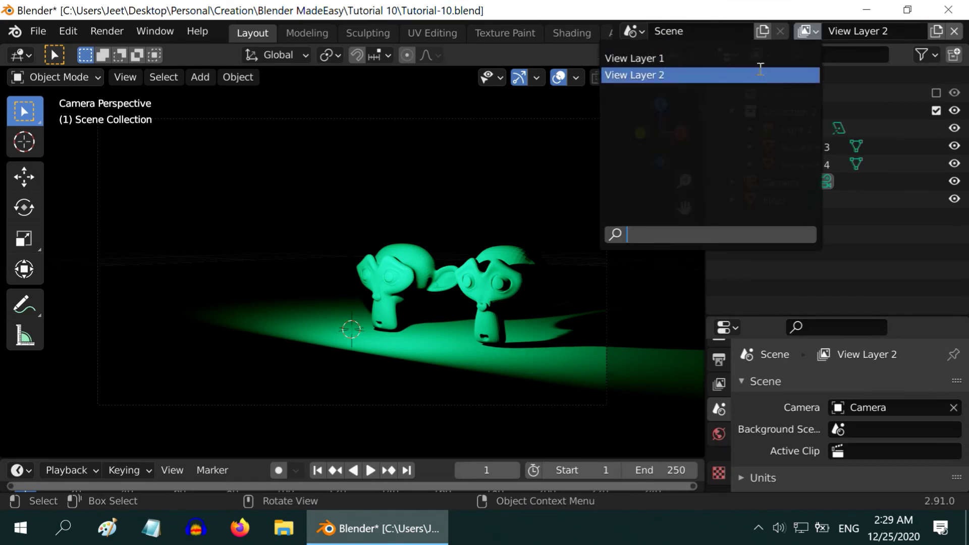
left_click(761, 58)
left_click(812, 30)
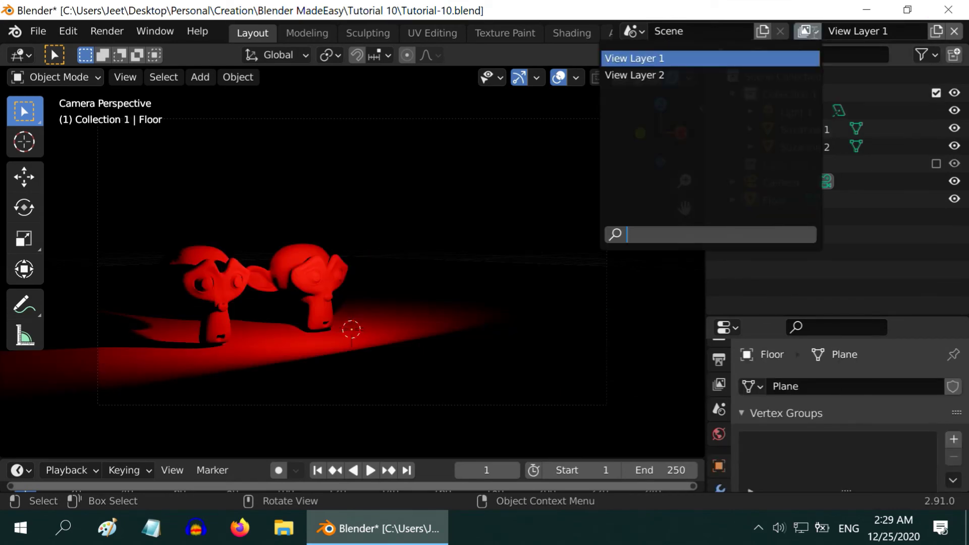
Switch to View Layer 2 and turn the main area into a Compositor with Use Nodes on
left_click(739, 75)
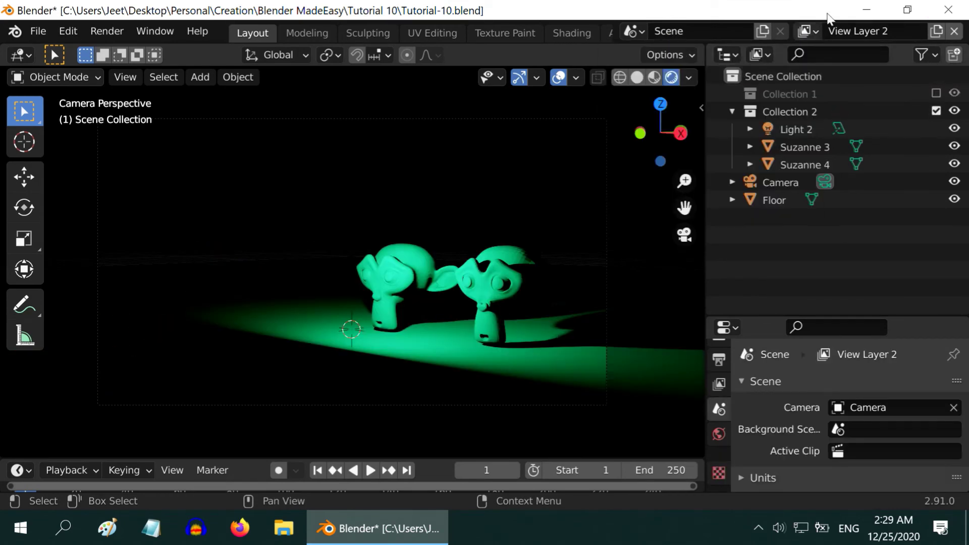
left_click(25, 55)
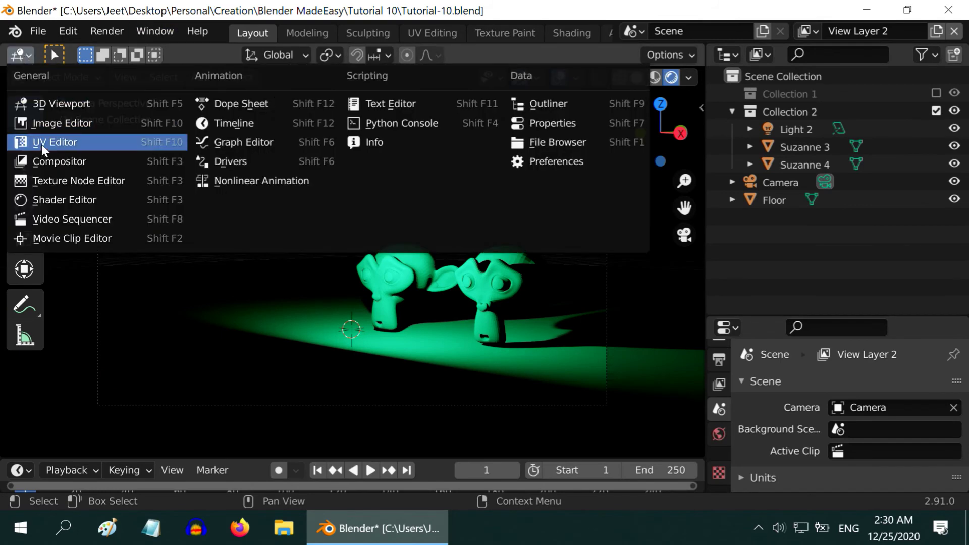
left_click(50, 160)
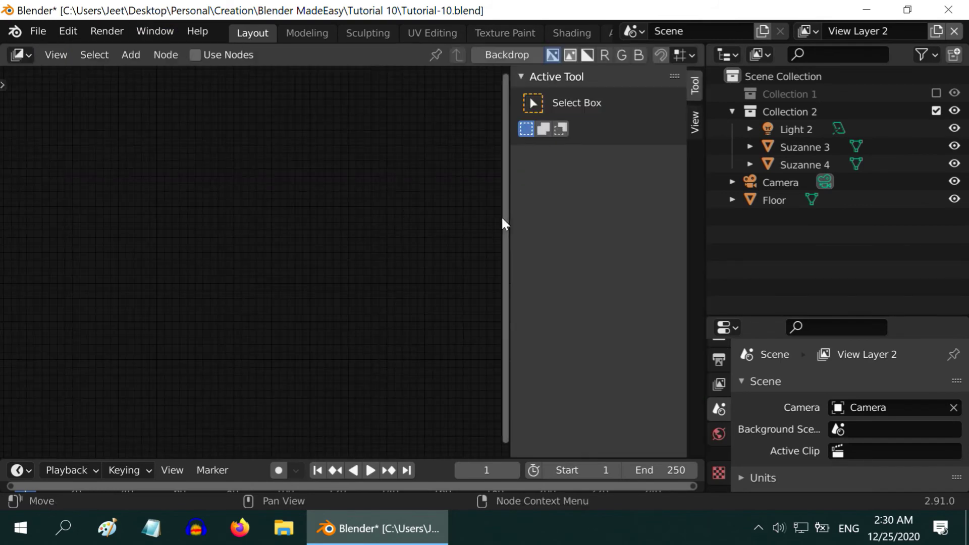
left_click_drag(510, 219, 737, 221)
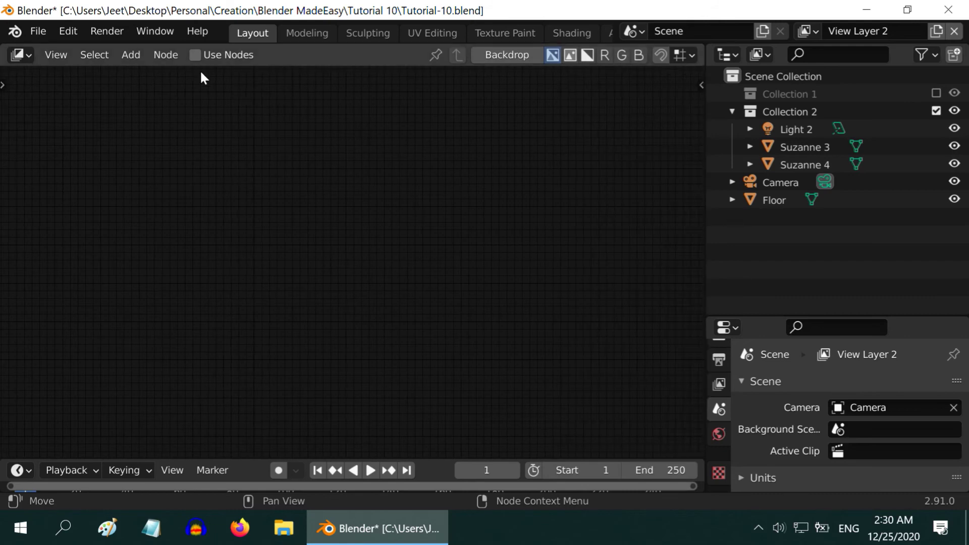
left_click(194, 54)
Rearrange the Render Layers and Composite nodes, moving Composite far to the right
scroll(378, 262, "up", 3)
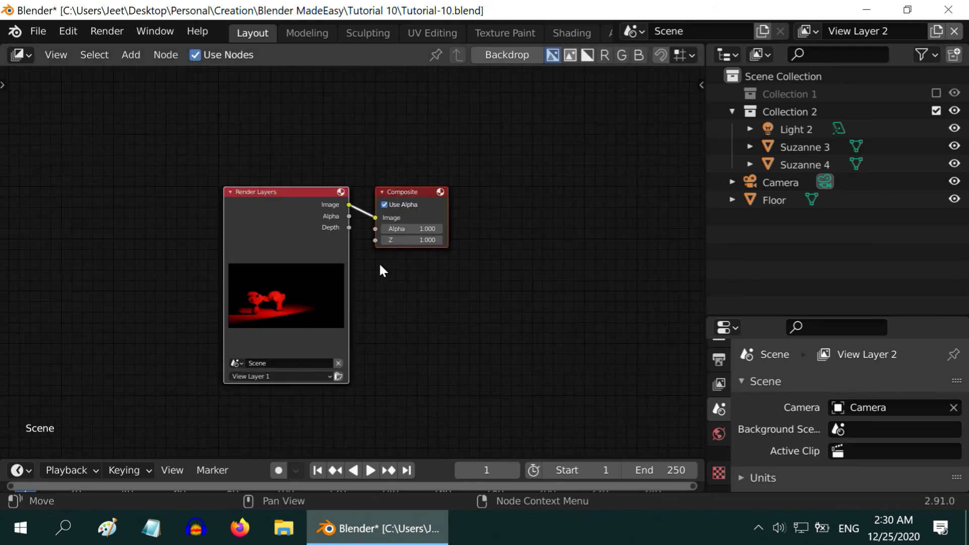
left_click_drag(282, 189, 151, 121)
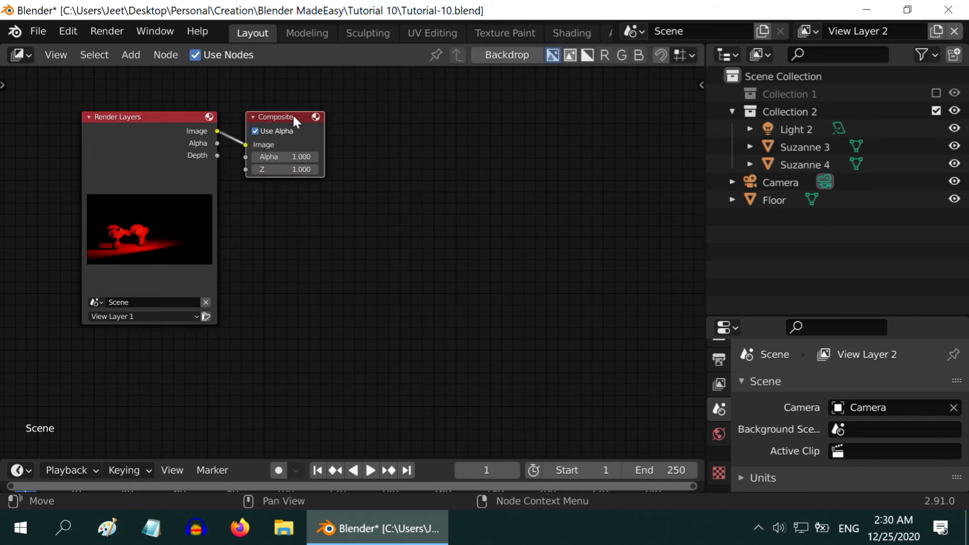
left_click_drag(293, 116, 621, 139)
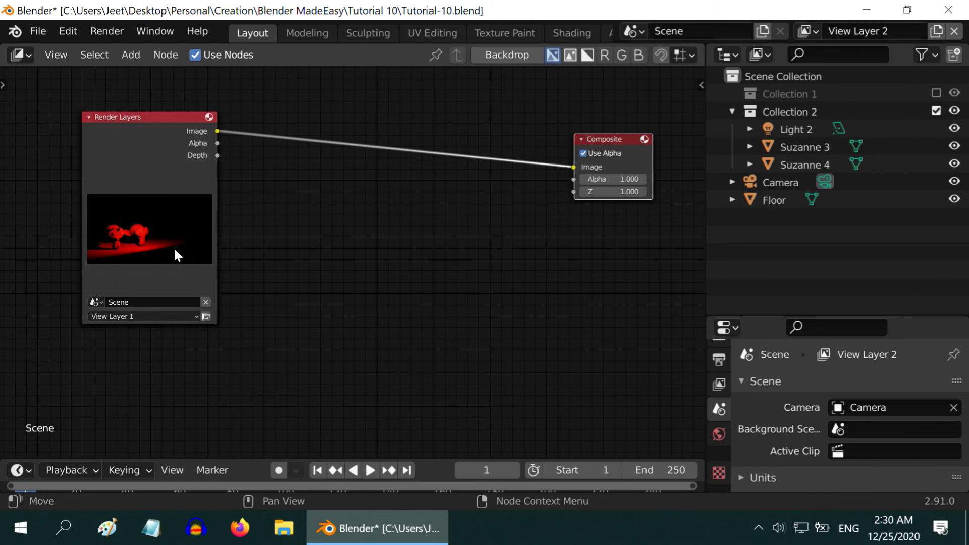
Add a second Render Layers node below the first, set to View Layer 2
left_click(130, 56)
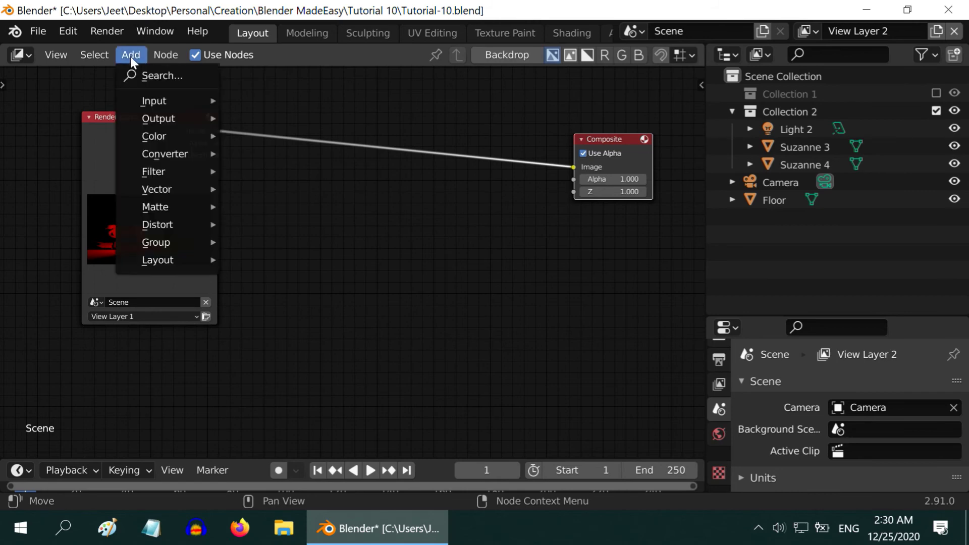
mouse_move(193, 100)
left_click(279, 177)
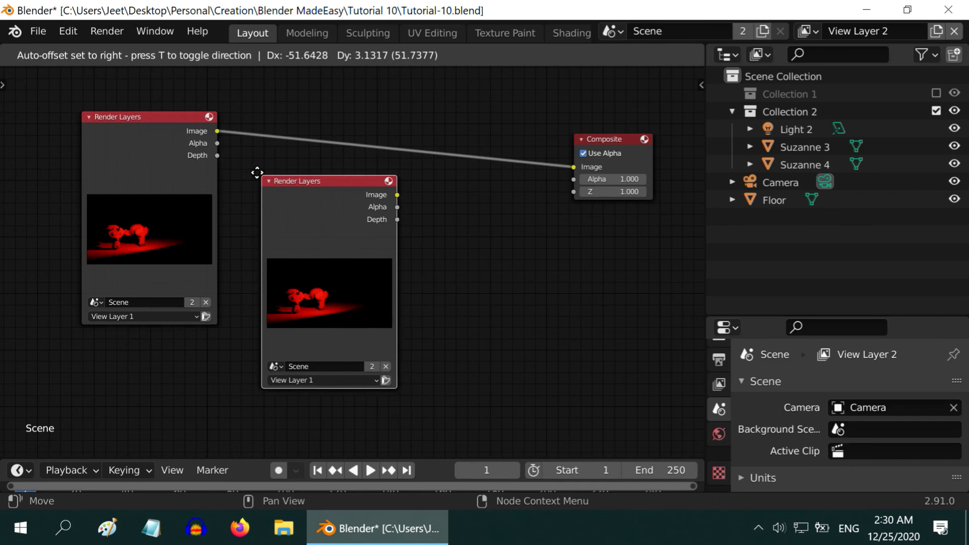
left_click(238, 171)
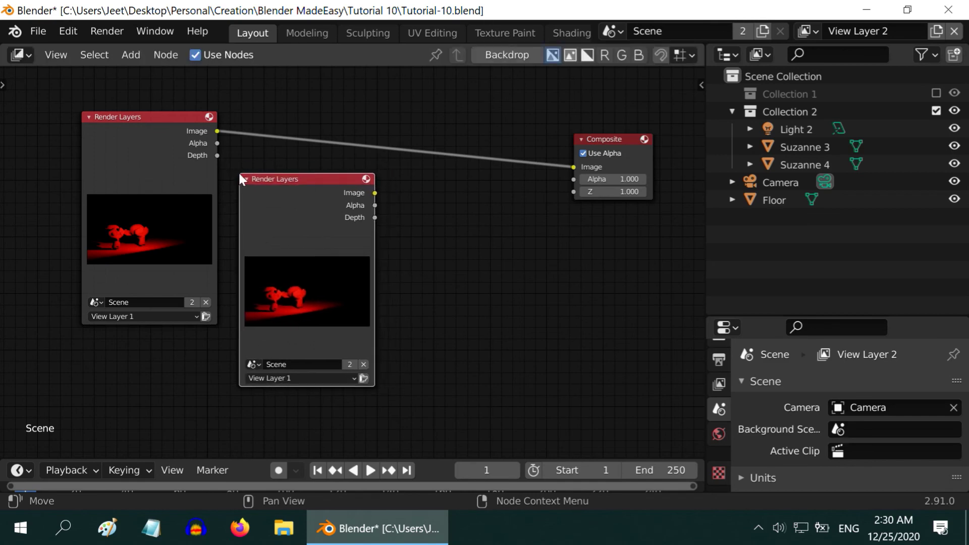
left_click(296, 378)
left_click(286, 400)
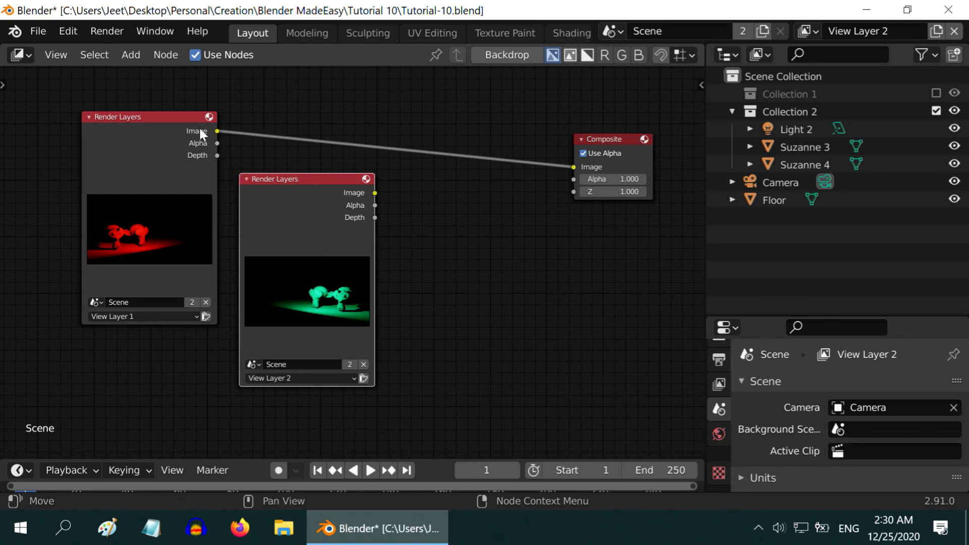
Add a Mix node and connect its output to the Composite image input
left_click(131, 53)
mouse_move(161, 135)
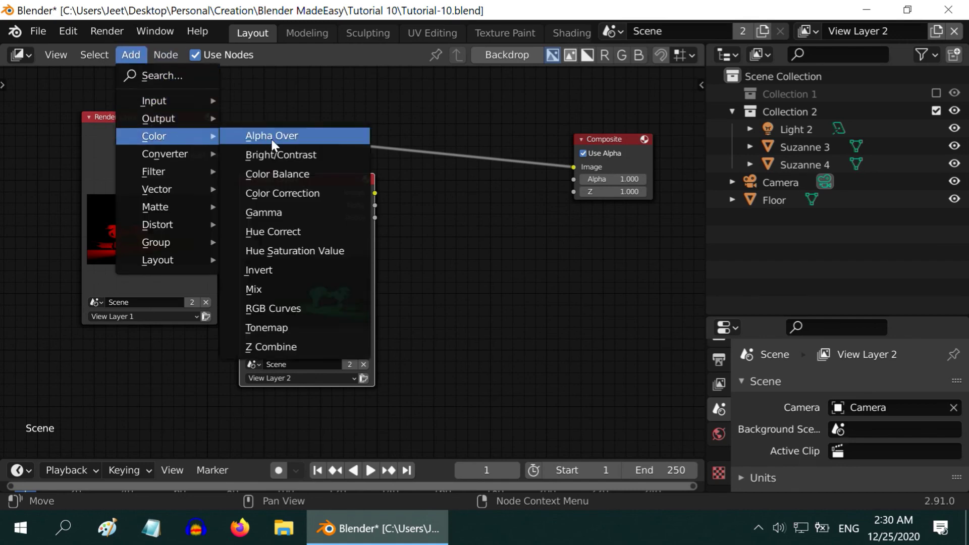
left_click(302, 290)
left_click(413, 184)
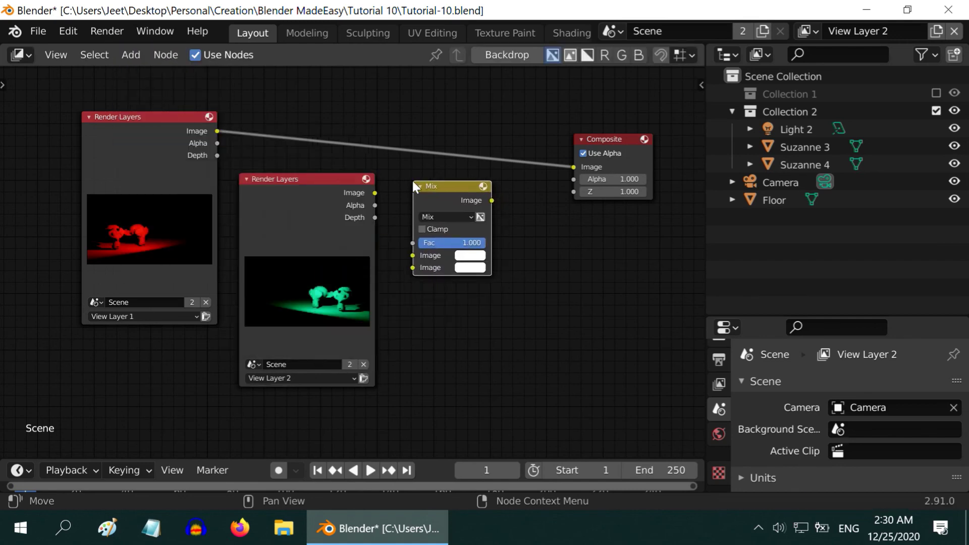
left_click_drag(491, 201, 574, 167)
left_click_drag(455, 188, 455, 105)
Wire both view layers' images into the Mix node and set its factor to 0.5
left_click_drag(217, 130, 410, 185)
left_click(371, 193)
left_click(467, 160)
type("0.5")
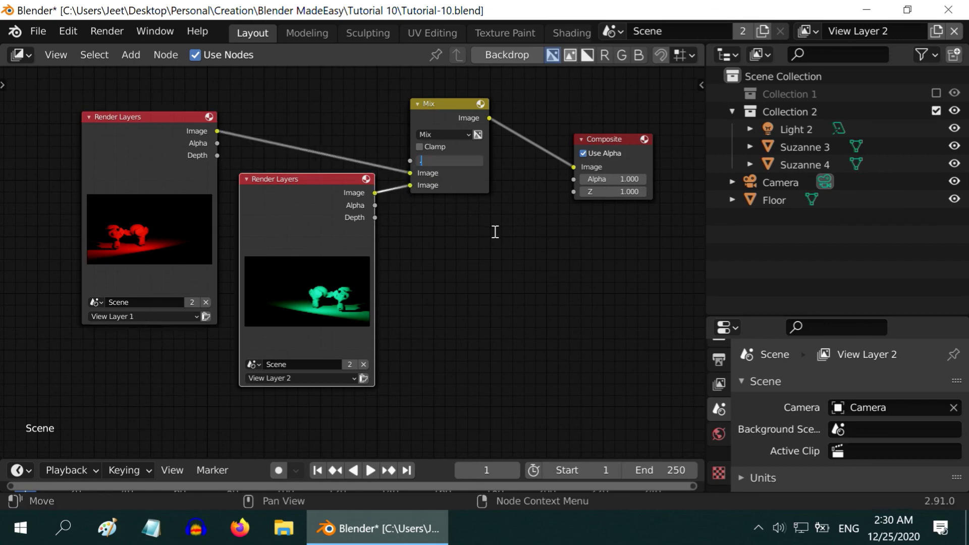
key("Return")
Render the final image with F12 to produce the composite of both red-lit and green-lit view layers
key("F12")
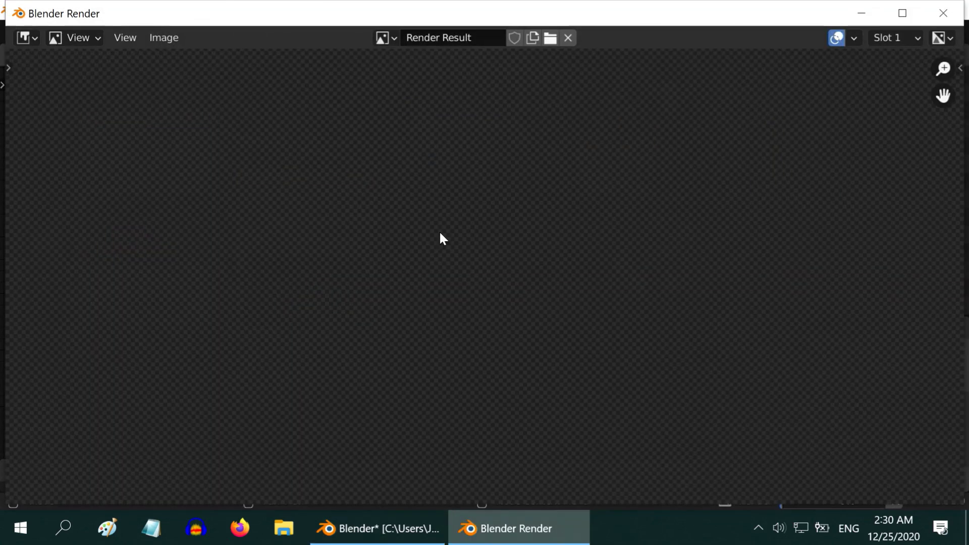